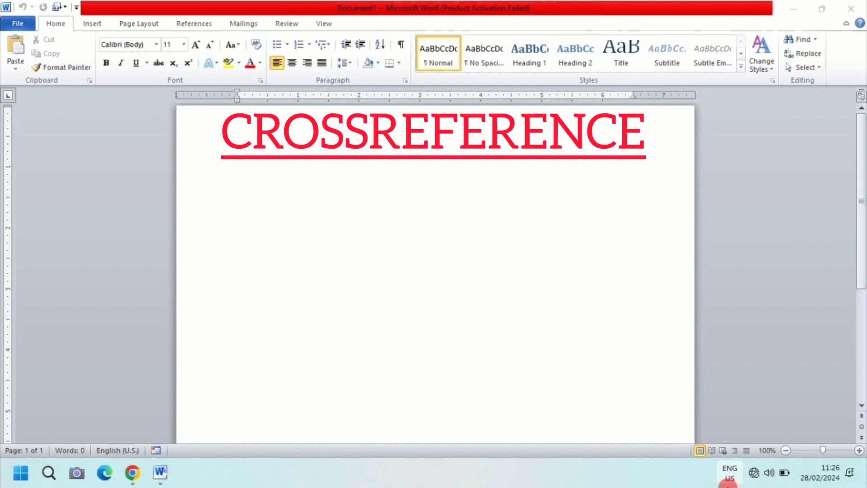
# - Generate five paragraphs of five-sentence sample text below the first line with =rand(5,5)
pyautogui.click(91, 25)
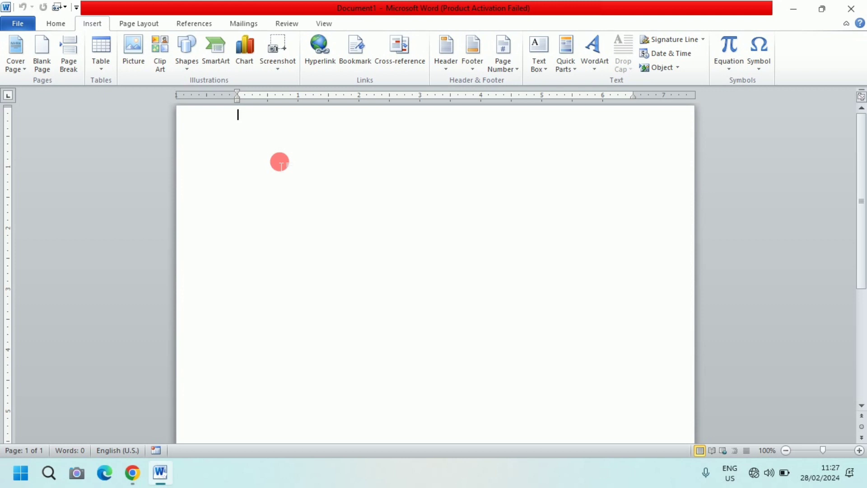
pyautogui.press('Return')
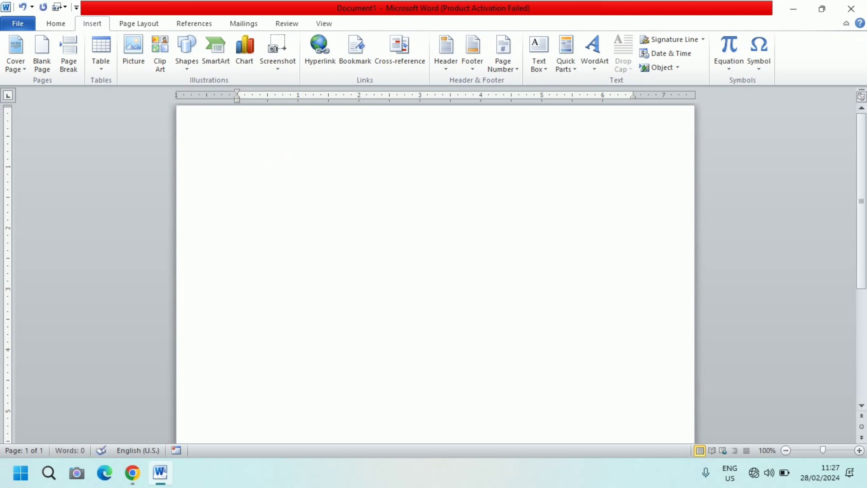
pyautogui.write('=rand')
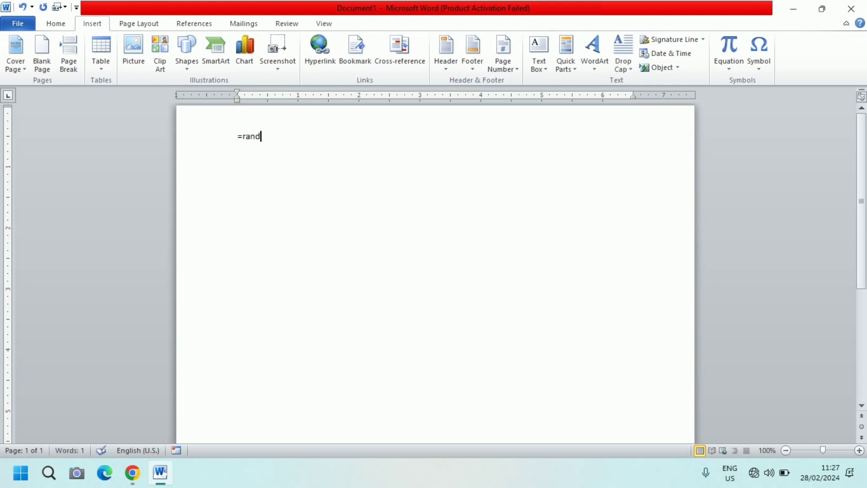
pyautogui.write('(')
pyautogui.write('5,5')
pyautogui.write(')')
pyautogui.press('Return')
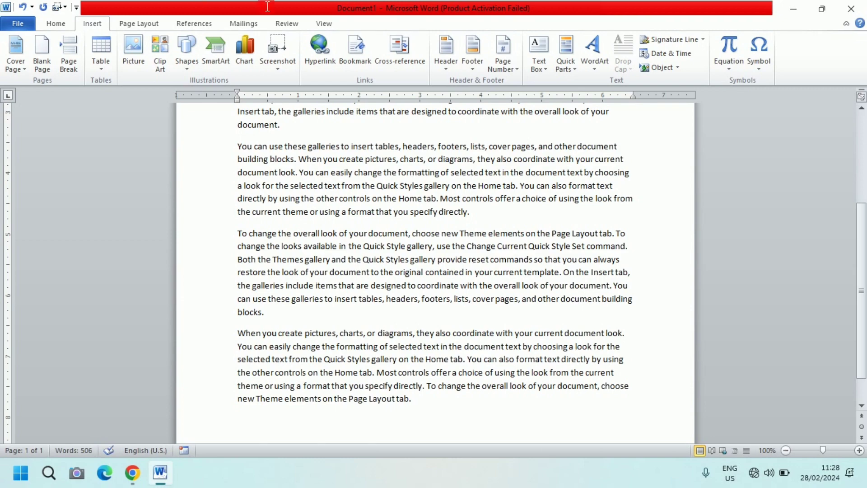
# - Select the word "Most" at the start of the second paragraph and start inserting a hyperlink on it
pyautogui.scroll(5, 344, 213)
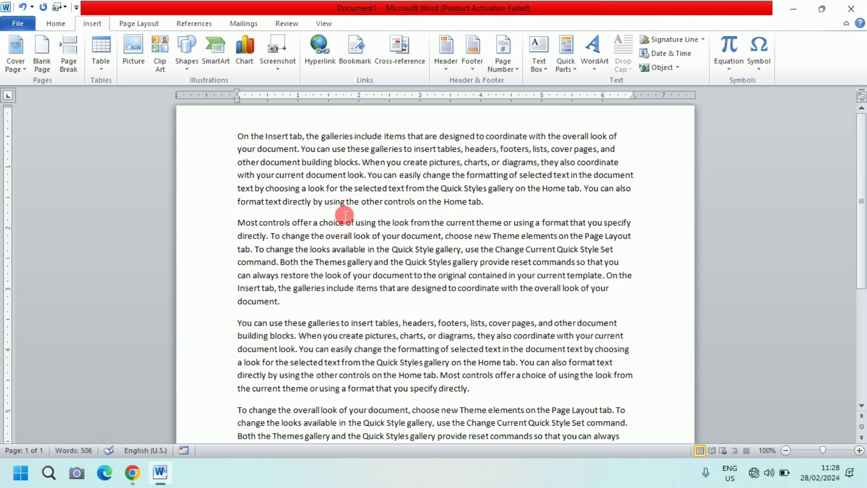
pyautogui.scroll(-6, 344, 215)
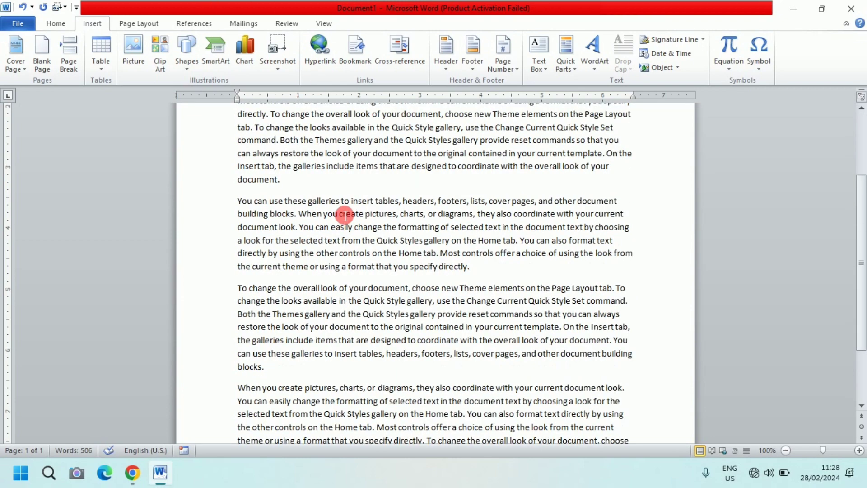
pyautogui.scroll(6, 345, 215)
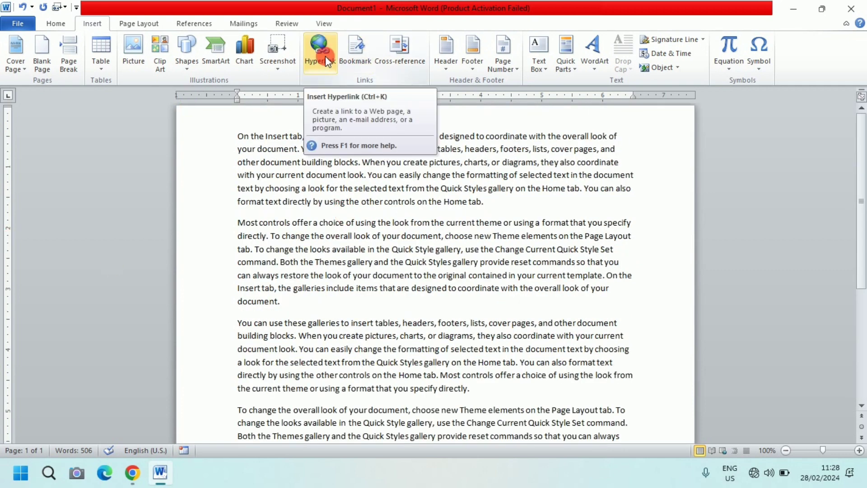
pyautogui.scroll(-3, 343, 321)
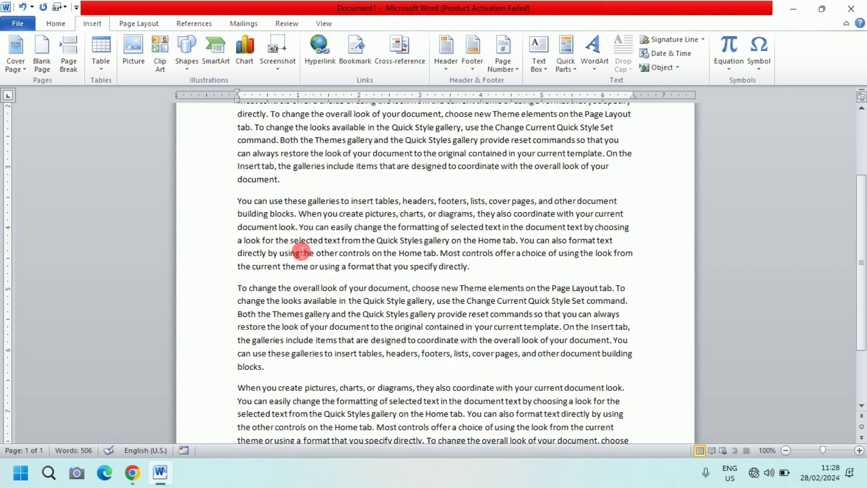
pyautogui.scroll(3, 301, 251)
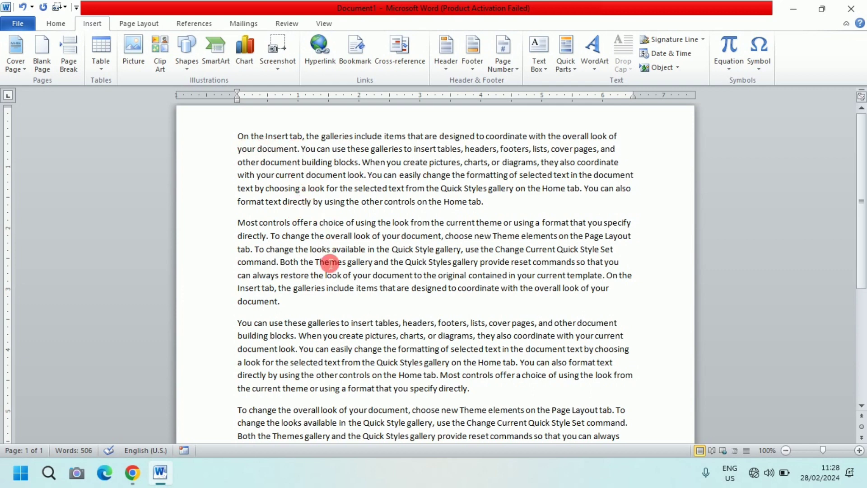
pyautogui.click(266, 228)
pyautogui.moveTo(266, 228); pyautogui.dragTo(238, 227)
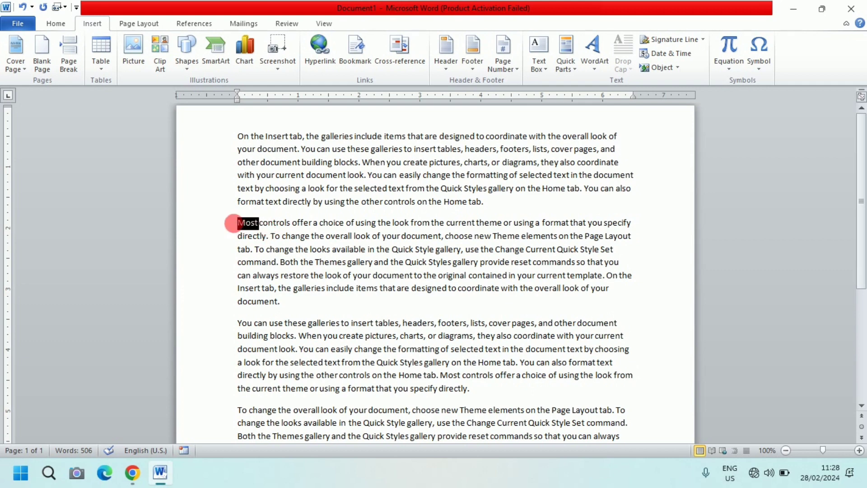
pyautogui.click(325, 40)
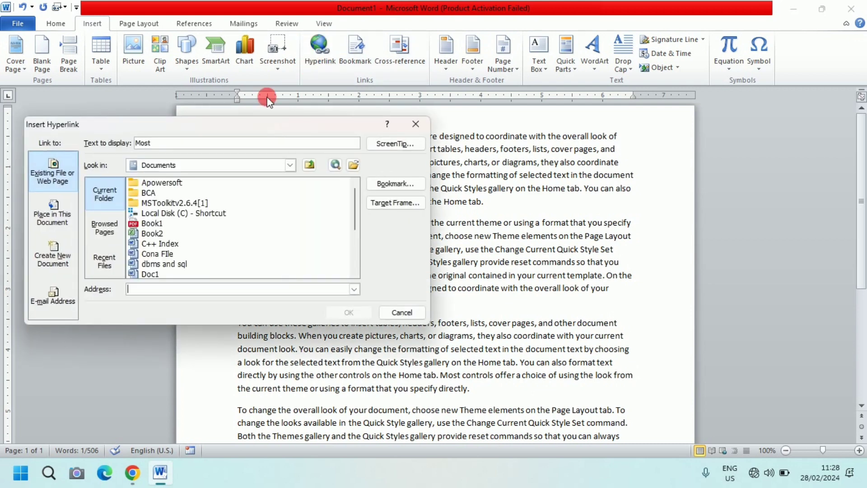
pyautogui.moveTo(218, 131); pyautogui.dragTo(482, 164)
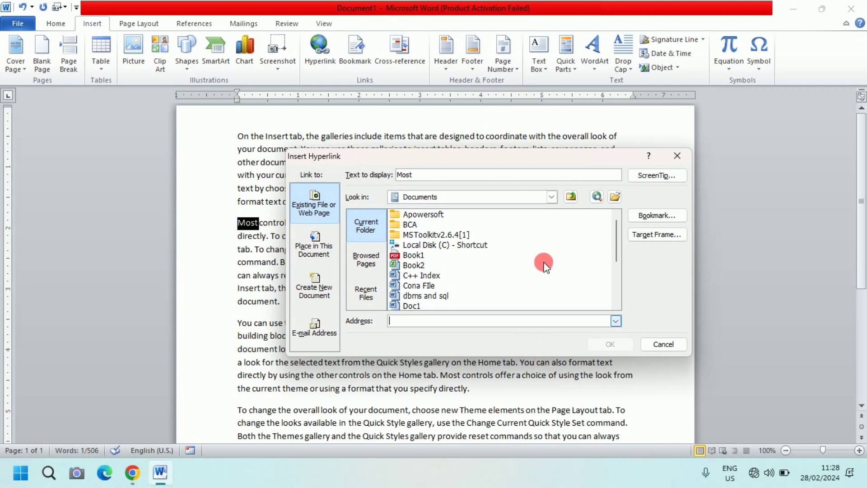
# - Link the word to the PDF "difference Between database and dbms" in the Desktop folder Data\DBMS
pyautogui.click(552, 197)
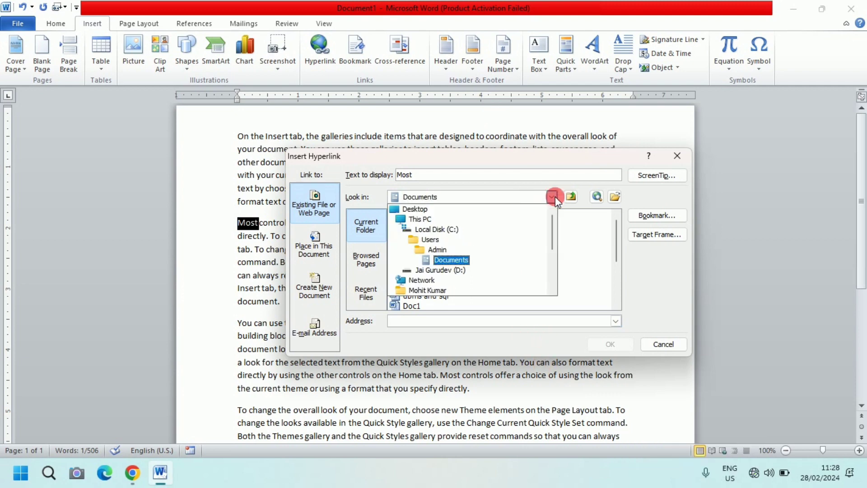
pyautogui.scroll(-3, 436, 258)
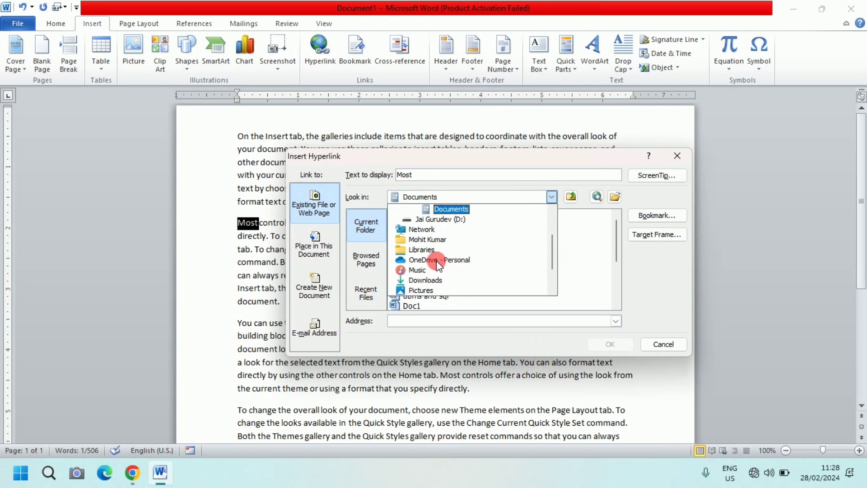
pyautogui.scroll(1, 437, 264)
pyautogui.scroll(2, 436, 262)
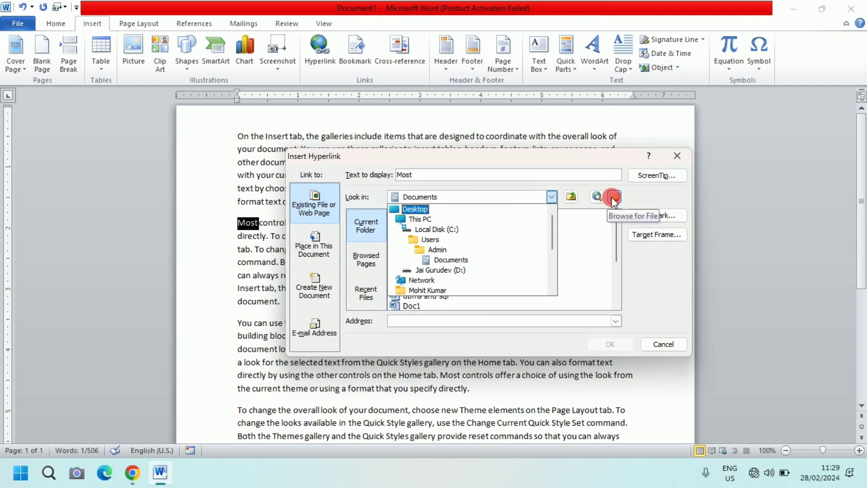
pyautogui.click(419, 212)
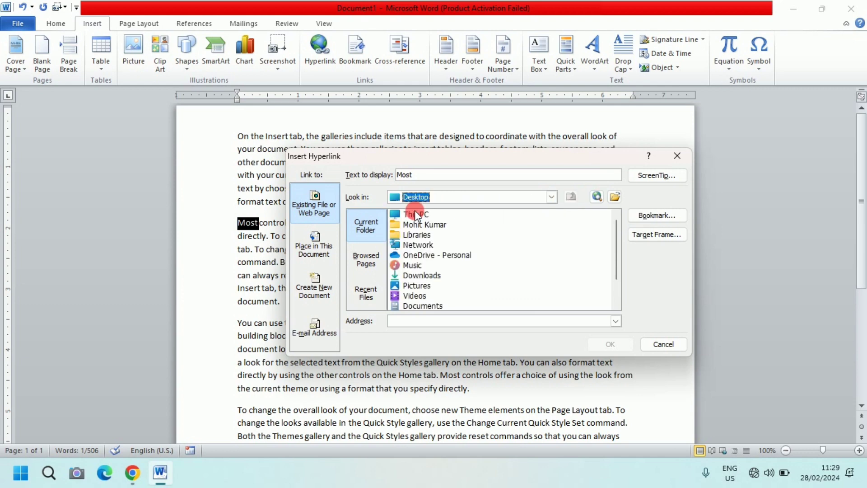
pyautogui.scroll(-1, 419, 228)
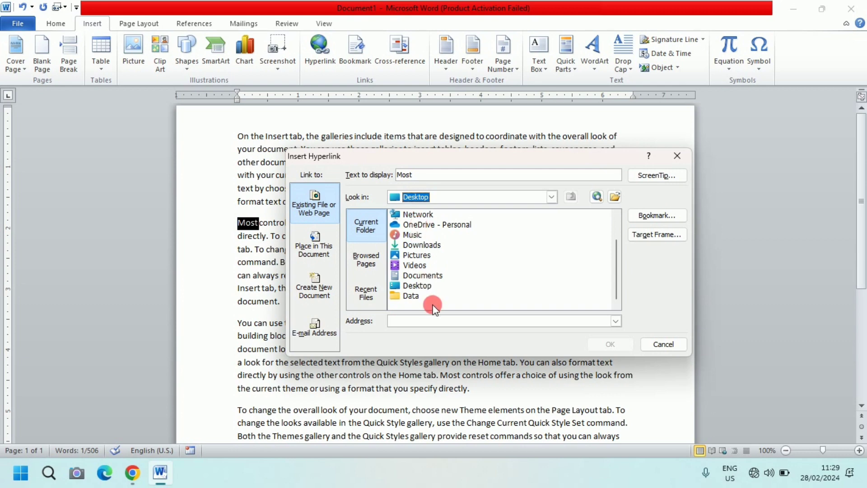
pyautogui.click(408, 297)
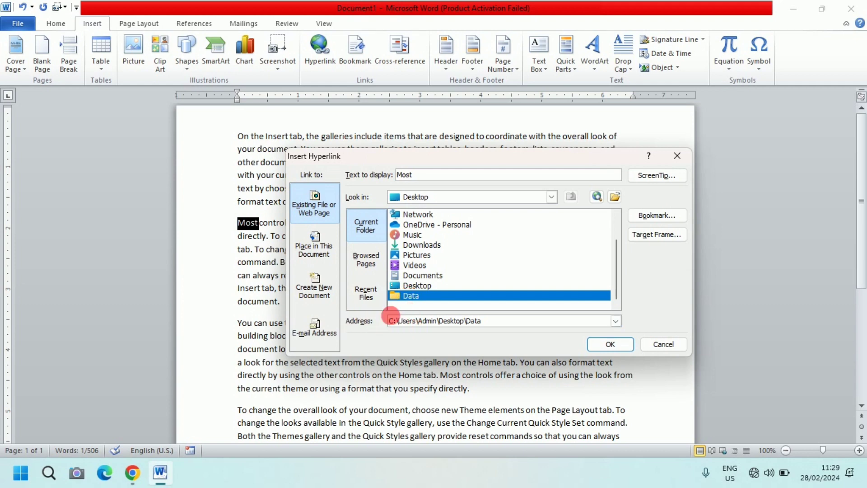
pyautogui.doubleClick(423, 297)
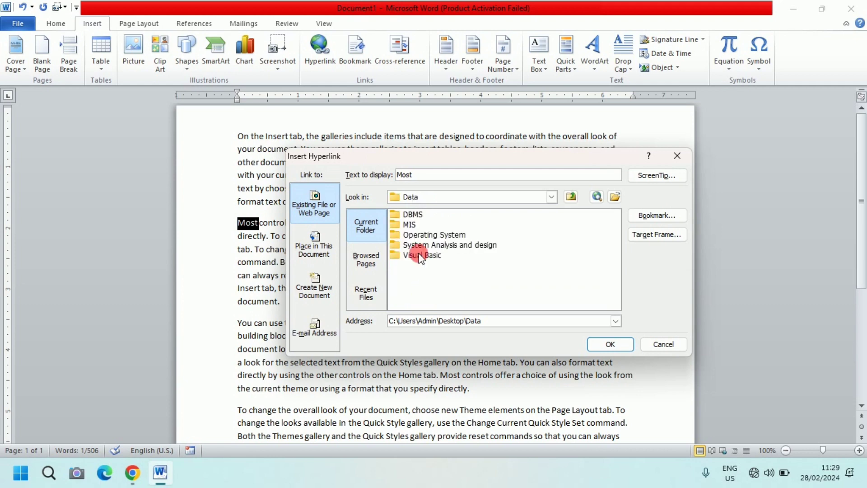
pyautogui.doubleClick(412, 215)
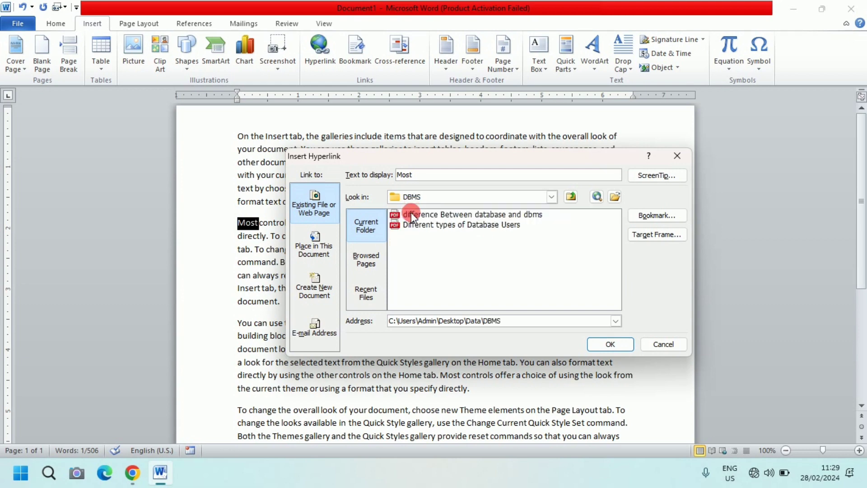
pyautogui.click(453, 327)
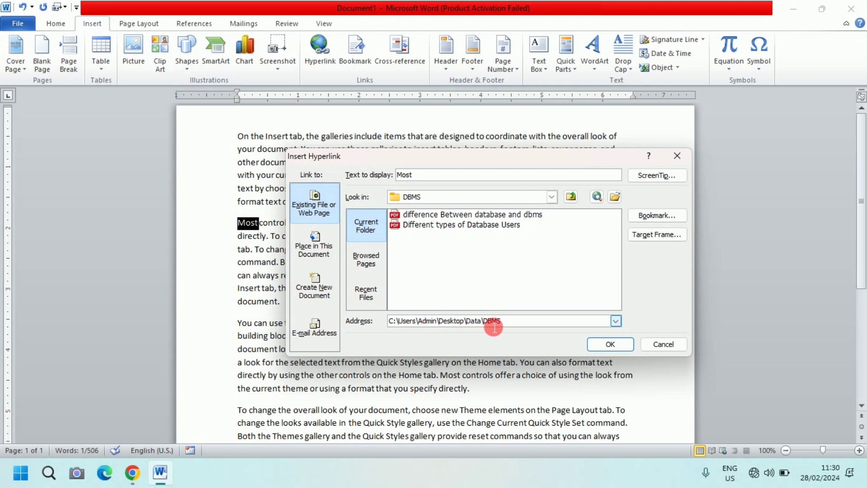
pyautogui.doubleClick(458, 216)
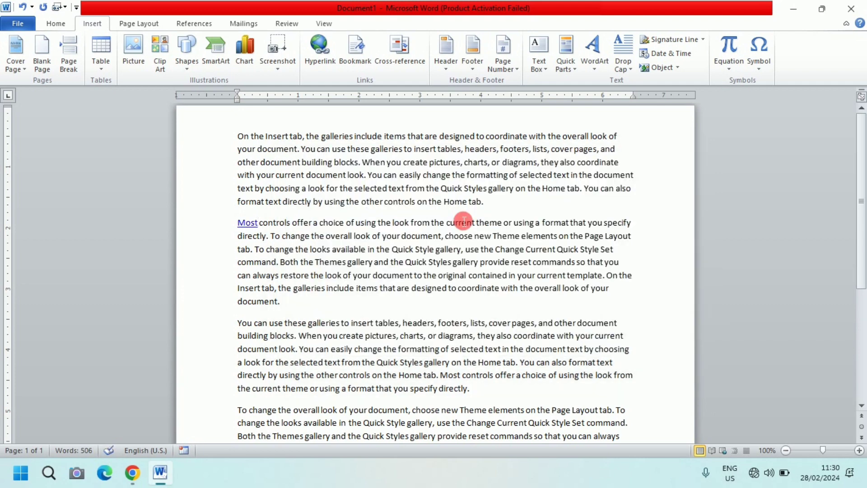
# - Follow the "Most" hyperlink, allow the linked PDF to open, and close the PDF window
pyautogui.moveTo(249, 230)
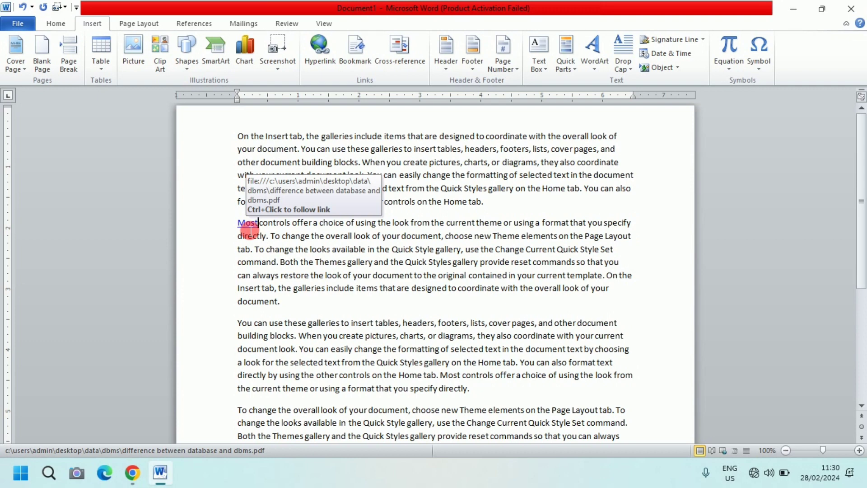
pyautogui.keyDown('ctrl'); pyautogui.click(246, 223); pyautogui.keyUp('ctrl')
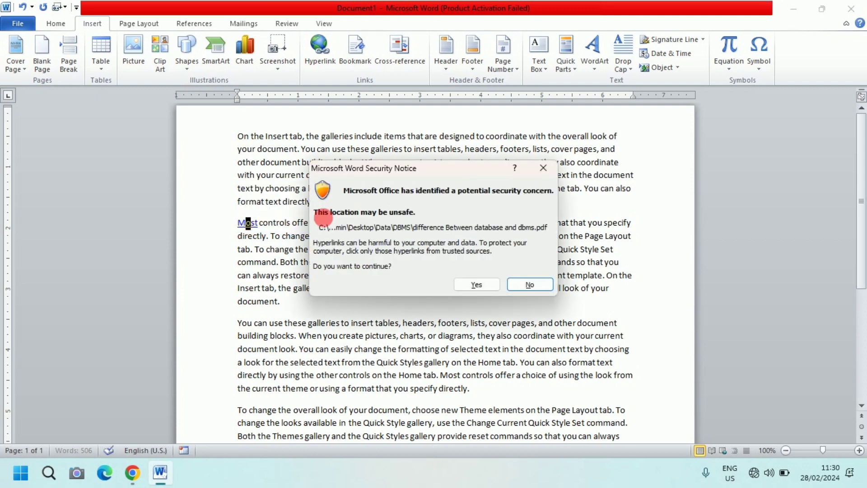
pyautogui.click(474, 284)
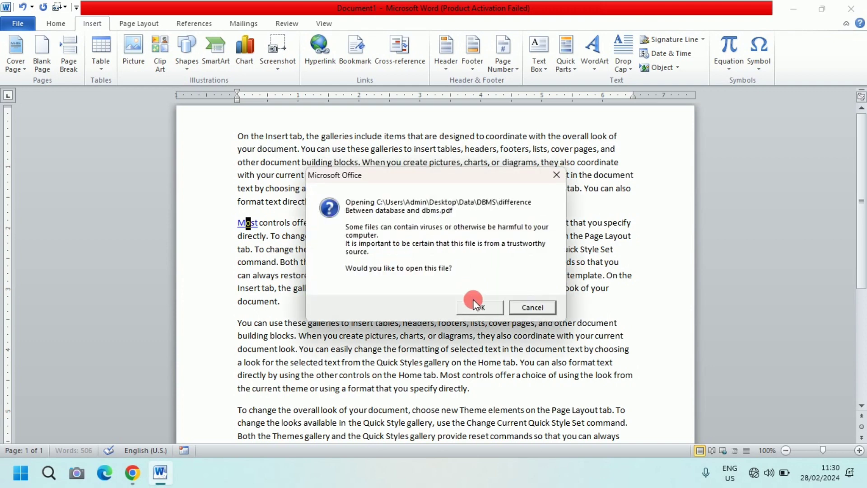
pyautogui.click(482, 307)
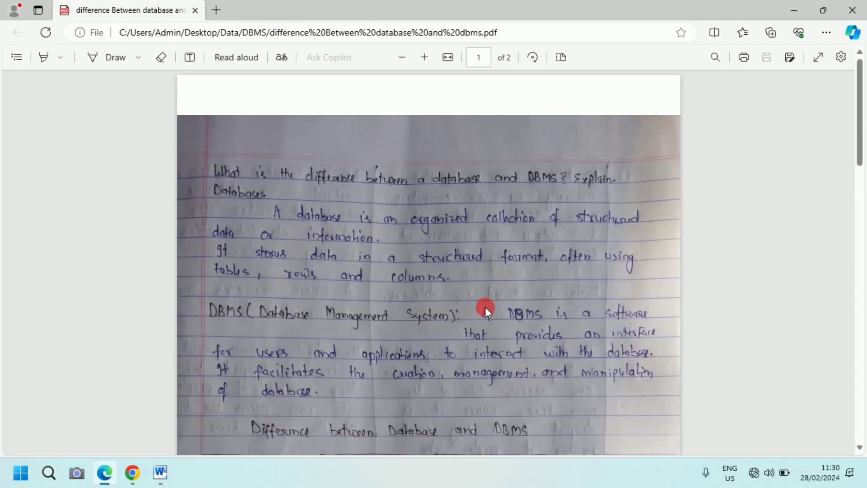
pyautogui.click(851, 10)
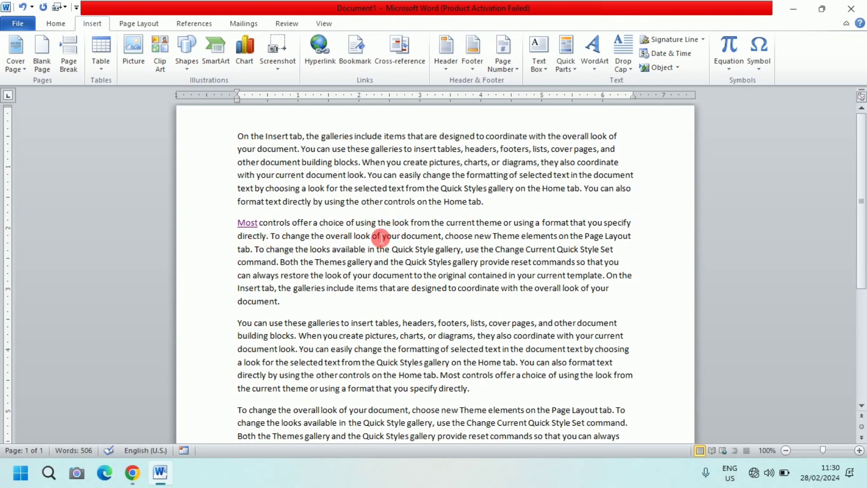
pyautogui.moveTo(378, 223); pyautogui.dragTo(354, 227)
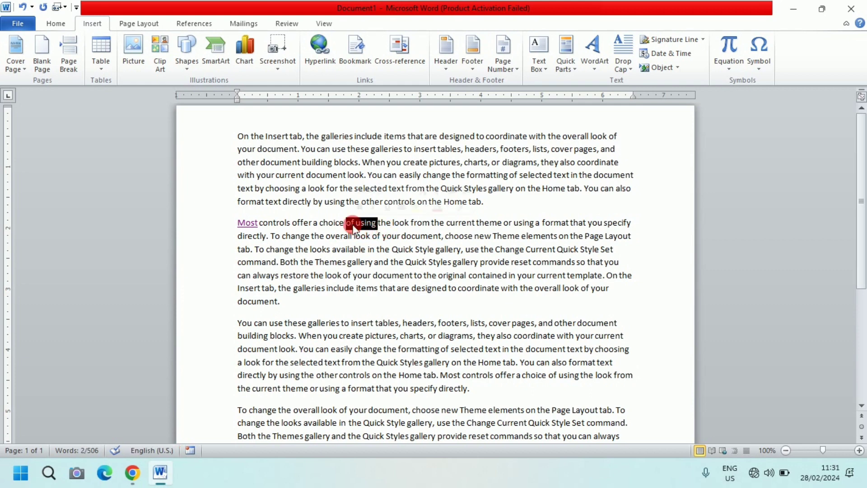
pyautogui.click(317, 41)
pyautogui.click(370, 261)
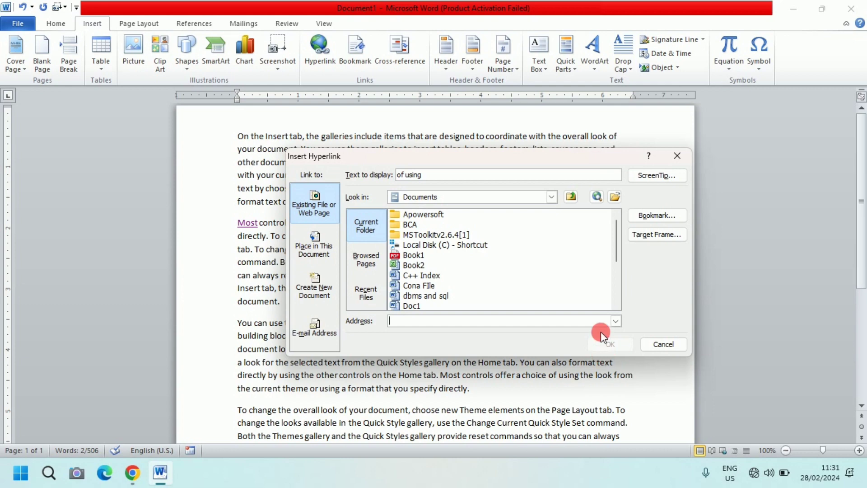
pyautogui.click(663, 344)
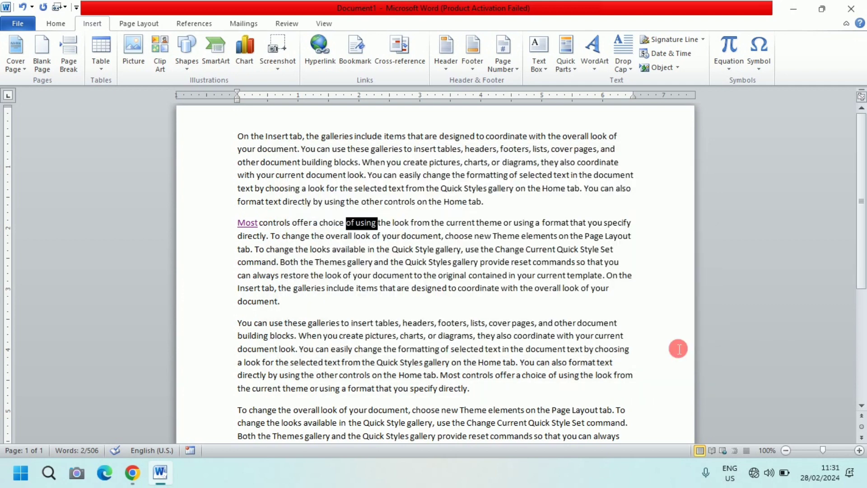
pyautogui.click(448, 280)
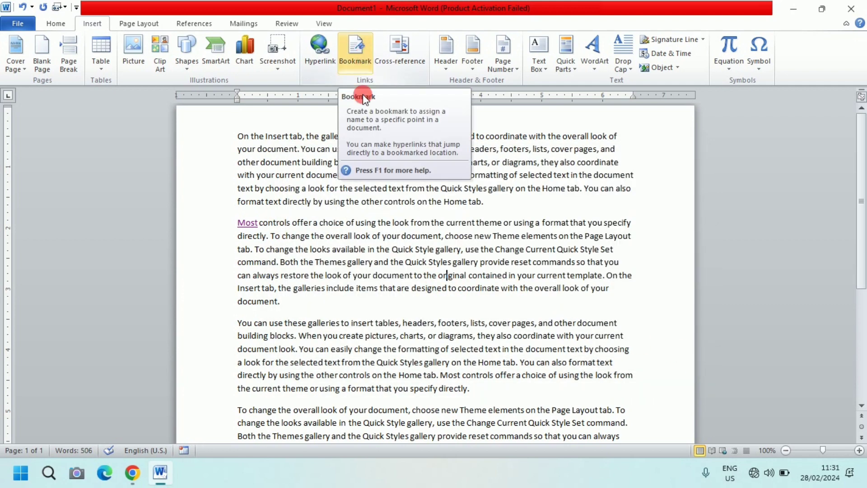
# - Copy the whole document text and paste a duplicate of it after the last paragraph
pyautogui.scroll(-5, 356, 156)
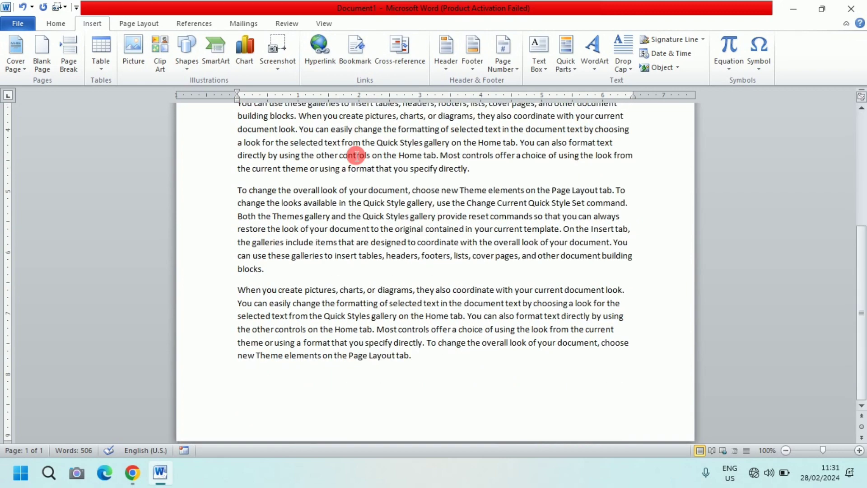
pyautogui.scroll(5, 356, 156)
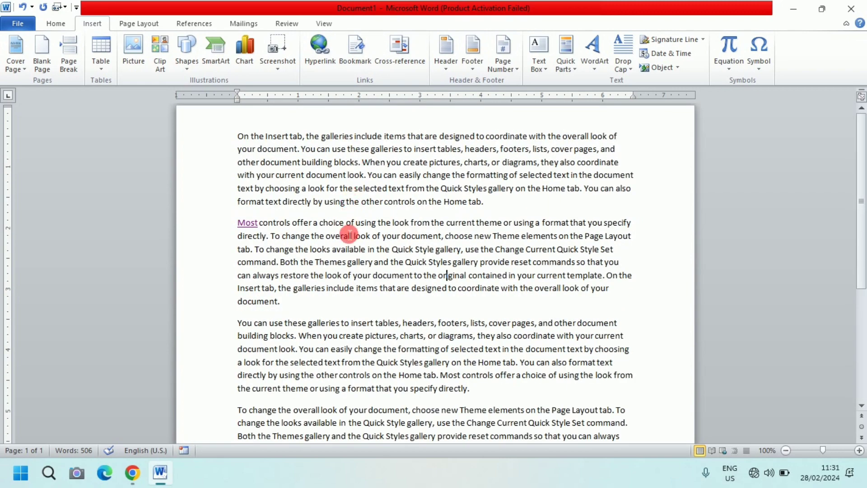
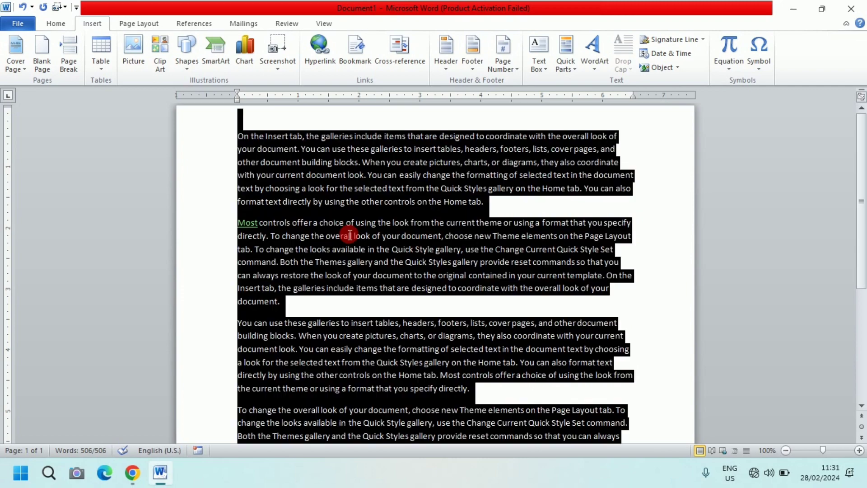
pyautogui.scroll(-5, 350, 234)
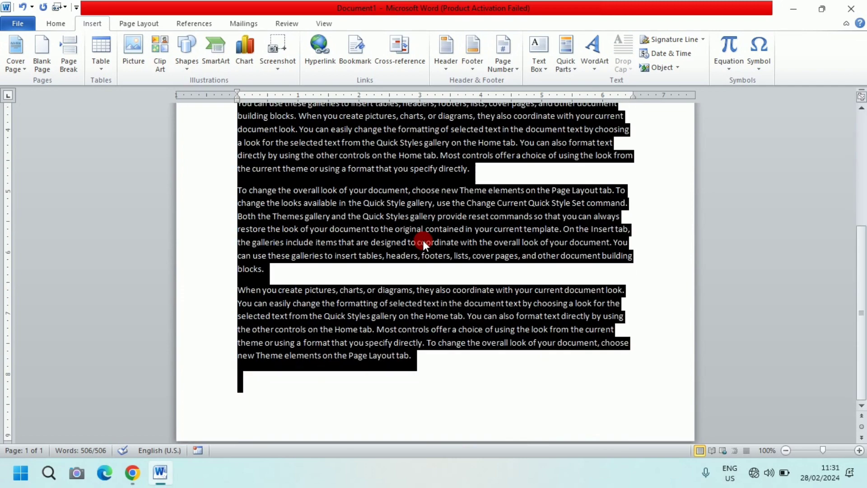
pyautogui.click(429, 360)
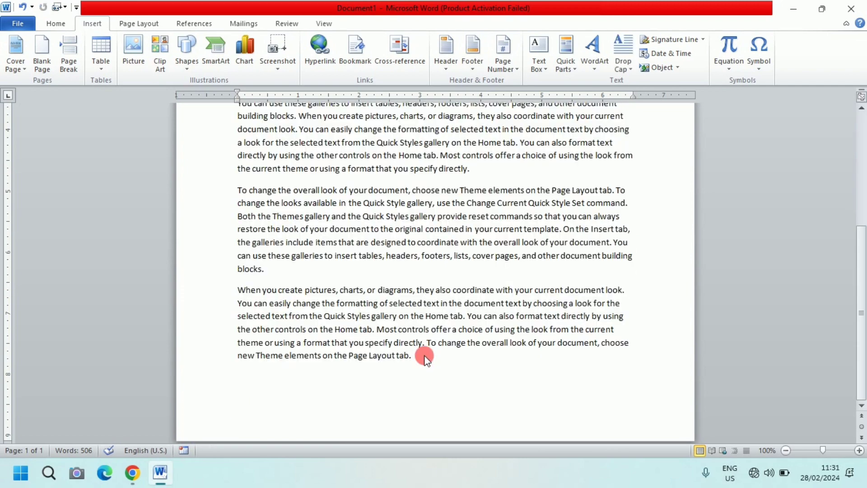
pyautogui.hotkey('ctrl', 'v')
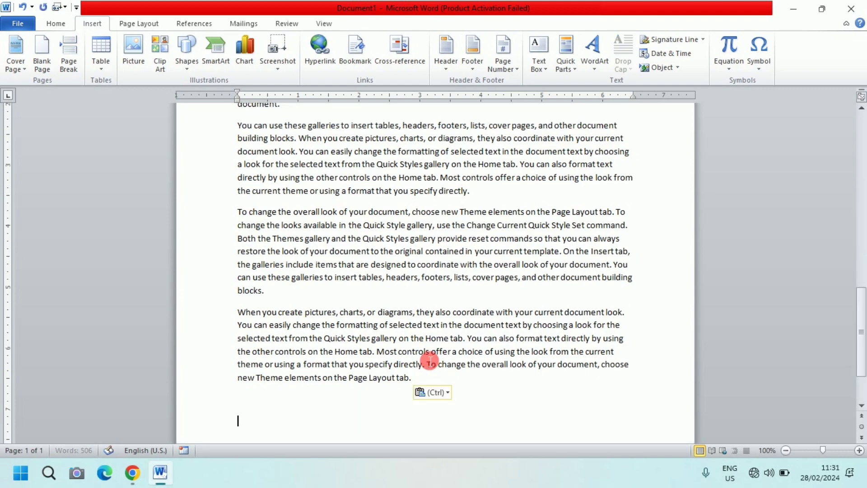
pyautogui.scroll(5, 546, 304)
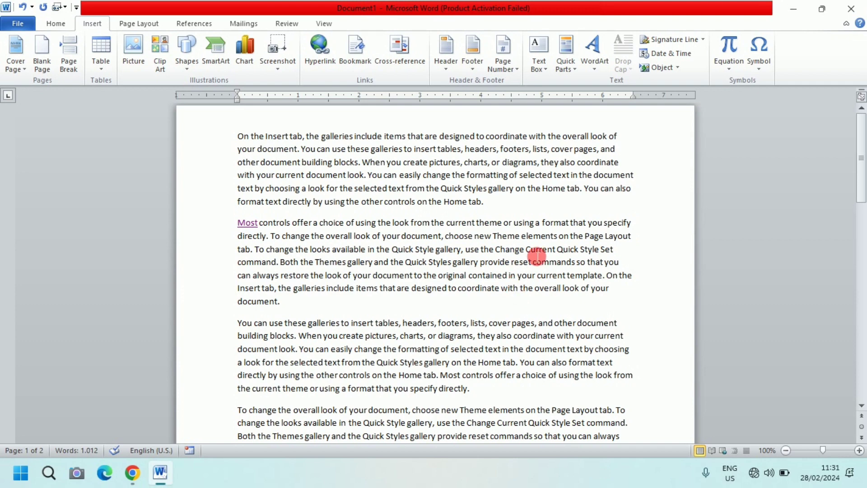
# - Select the word "choose" in the "To change the overall look" paragraph on page 2 and bookmark it as "Today"
pyautogui.scroll(-3, 537, 256)
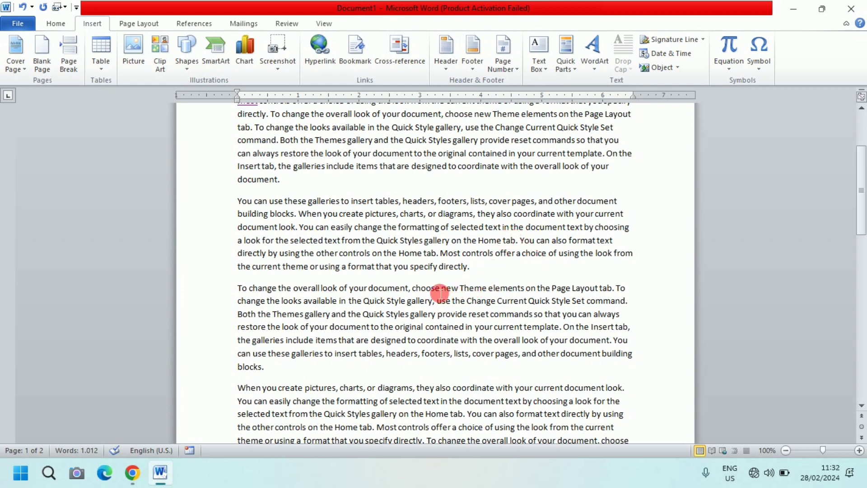
pyautogui.hotkey('ctrl', 'v')
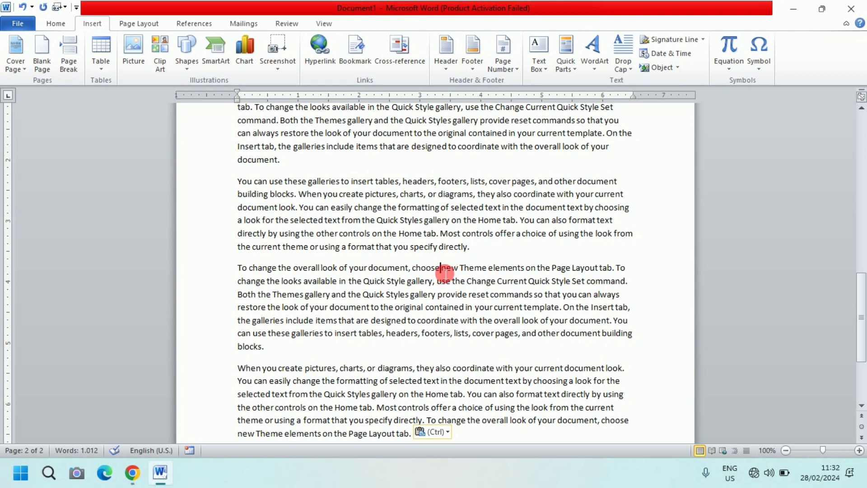
pyautogui.moveTo(439, 270); pyautogui.dragTo(418, 275)
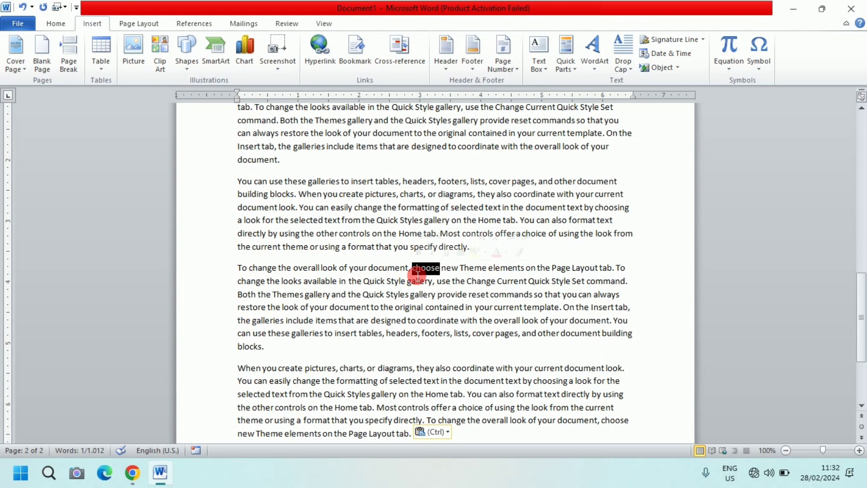
pyautogui.click(356, 46)
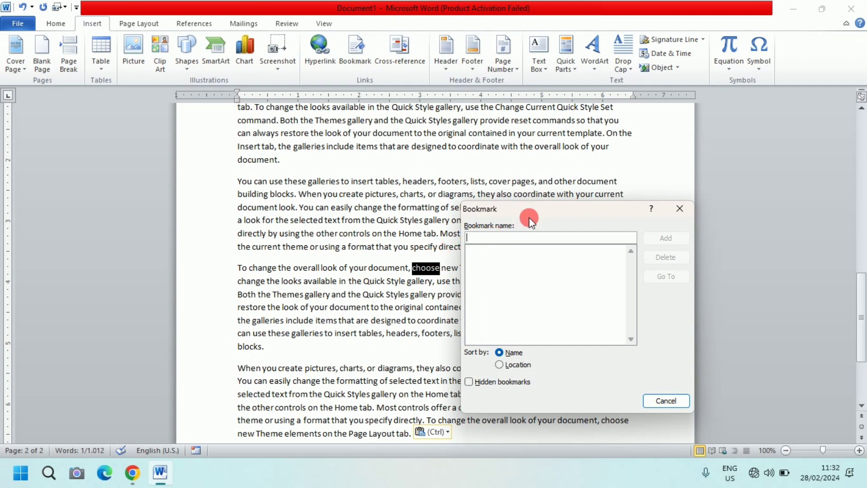
pyautogui.moveTo(623, 209); pyautogui.dragTo(678, 212)
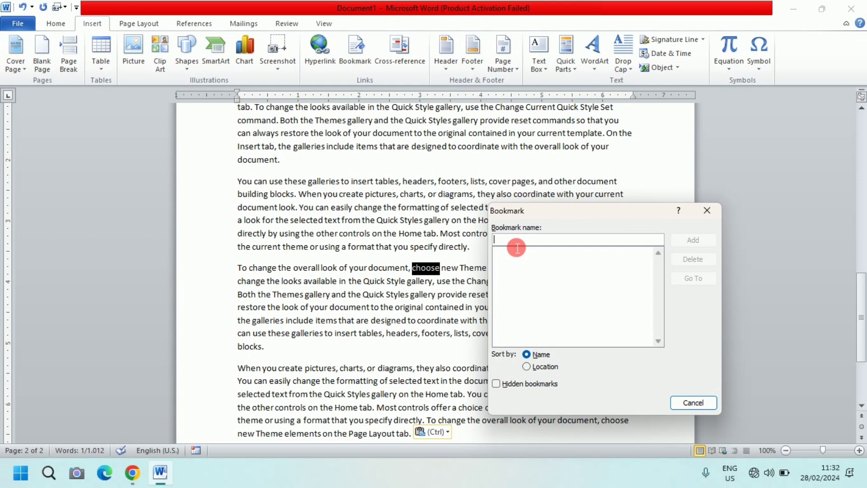
pyautogui.write('Toda')
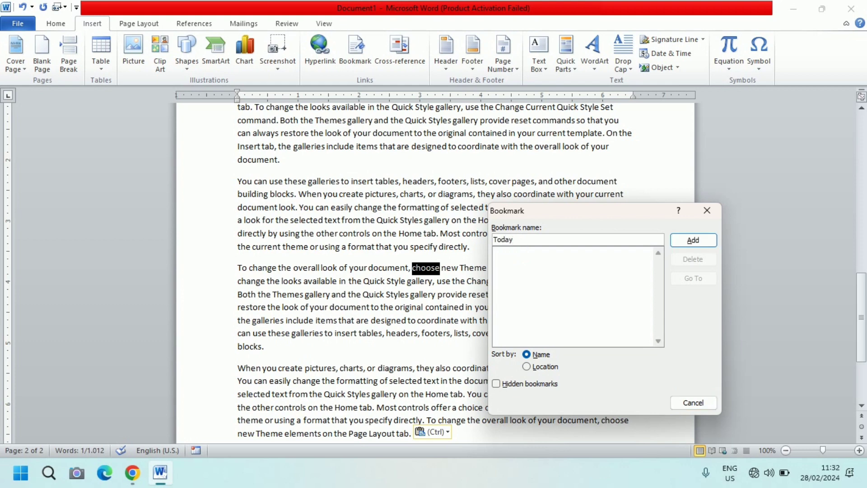
pyautogui.write('y')
pyautogui.click(688, 243)
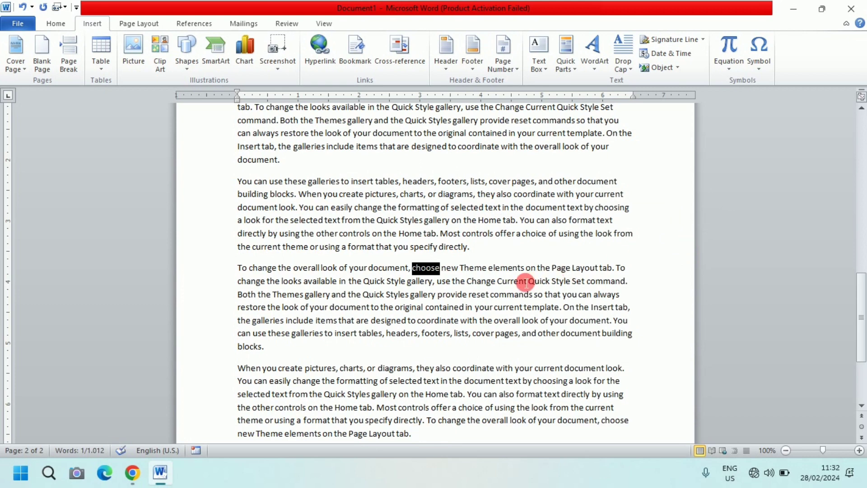
pyautogui.click(521, 281)
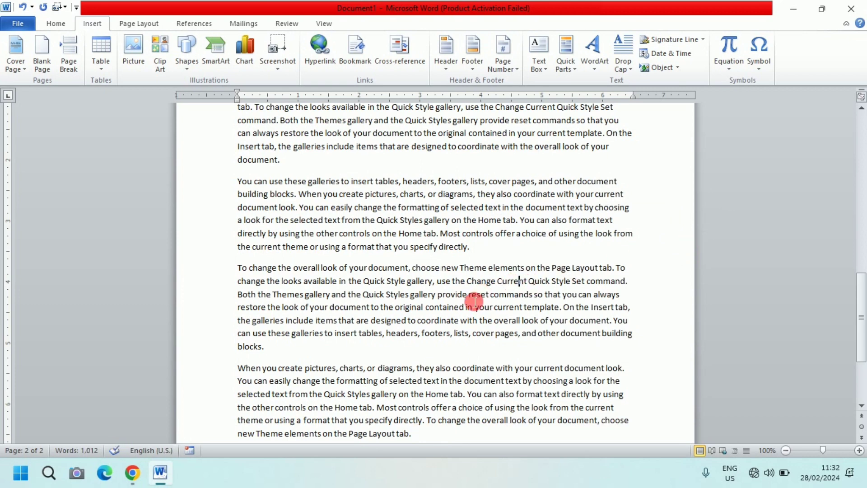
# - Return to the start of the document and jump to the "Today" bookmark, then close the Bookmark dialog
pyautogui.scroll(-4, 474, 300)
pyautogui.scroll(6, 475, 301)
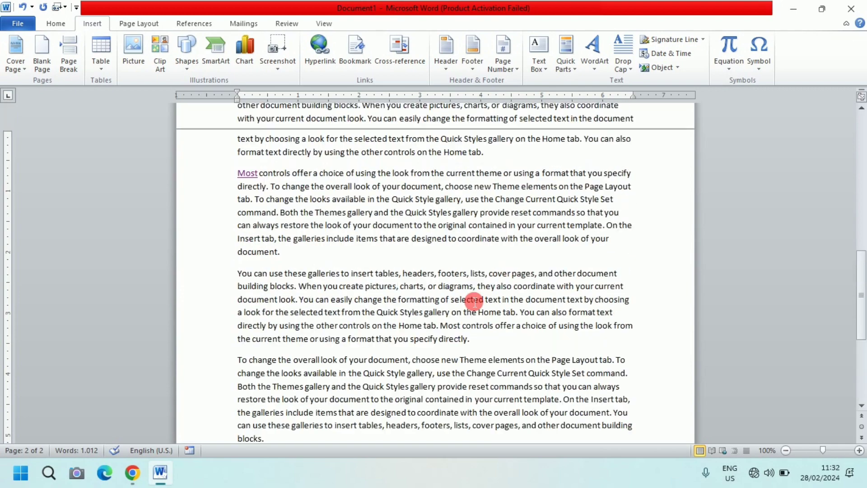
pyautogui.scroll(1, 474, 301)
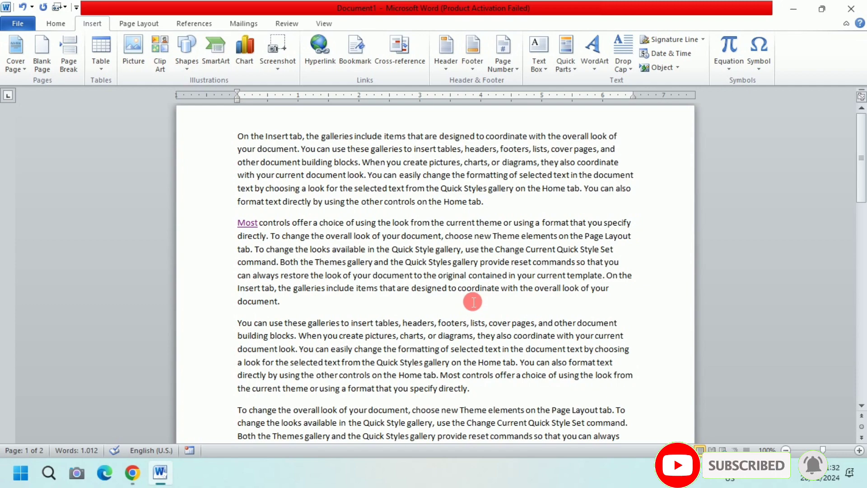
pyautogui.scroll(-7, 472, 300)
pyautogui.scroll(7, 473, 298)
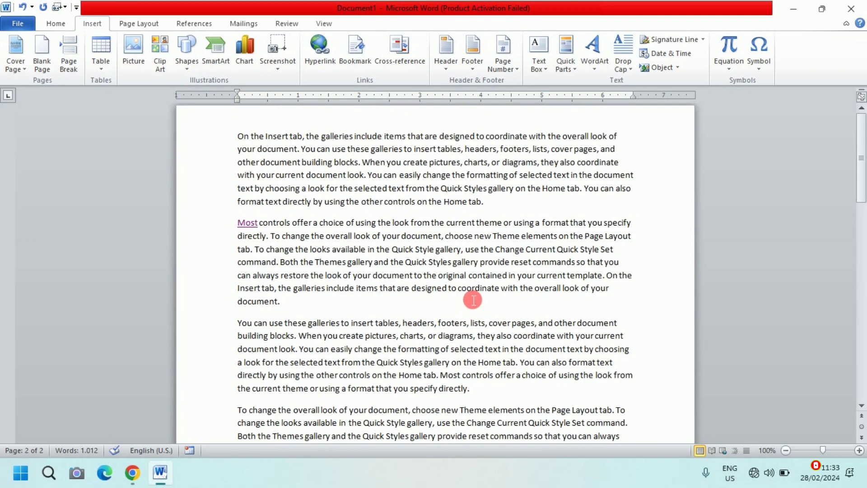
pyautogui.click(355, 47)
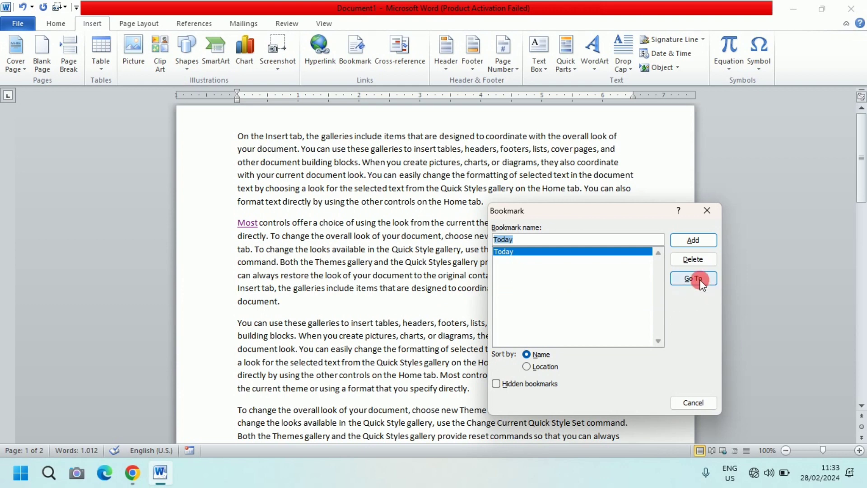
pyautogui.click(686, 279)
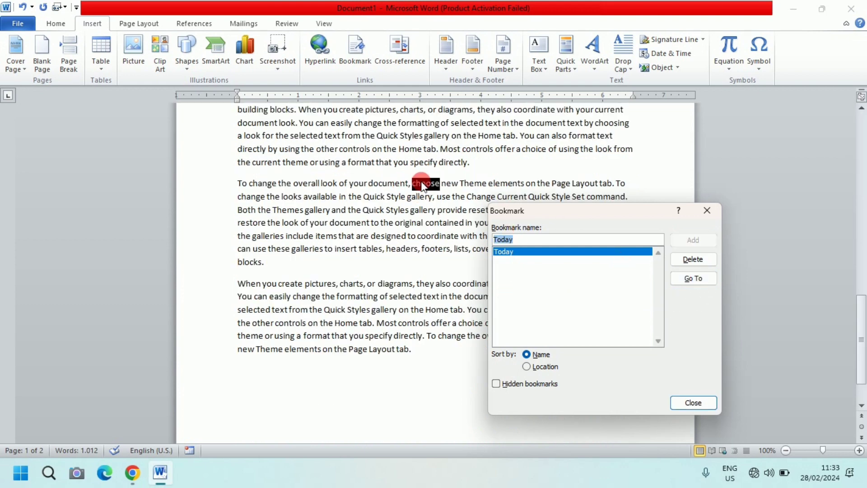
pyautogui.click(700, 401)
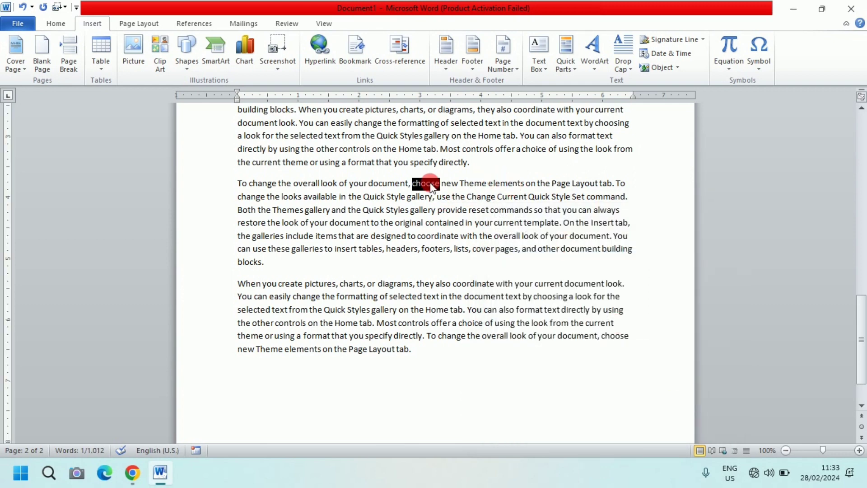
# - Delete the "Today" bookmark and check the bookmark list again
pyautogui.click(355, 53)
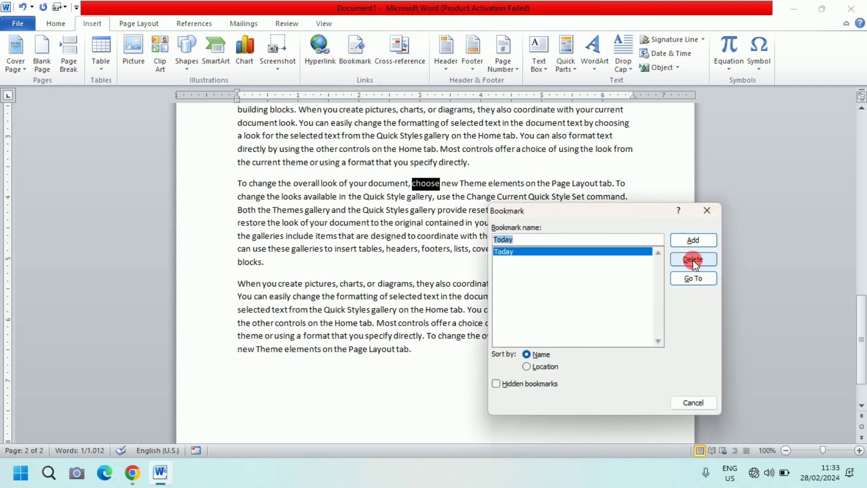
pyautogui.click(691, 239)
pyautogui.click(695, 266)
pyautogui.click(692, 402)
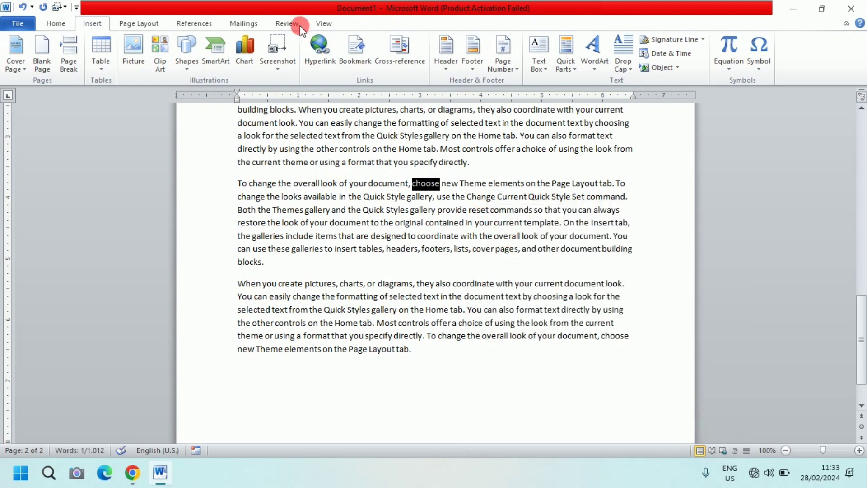
pyautogui.click(355, 47)
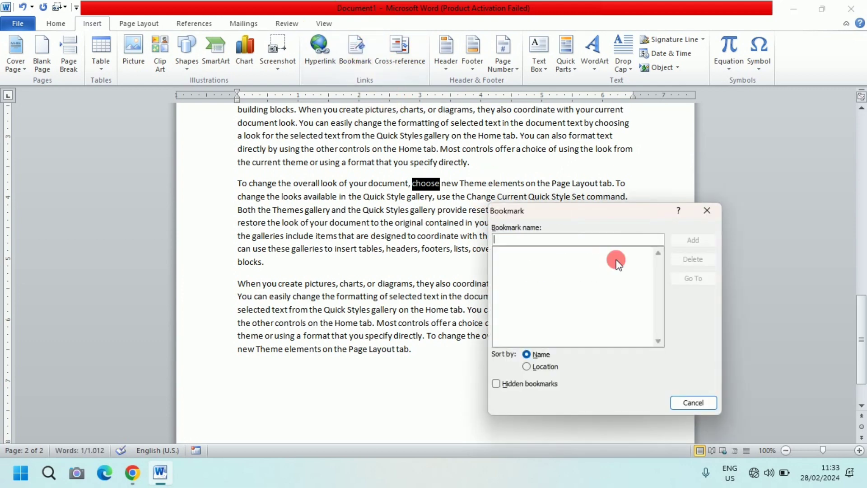
pyautogui.click(710, 210)
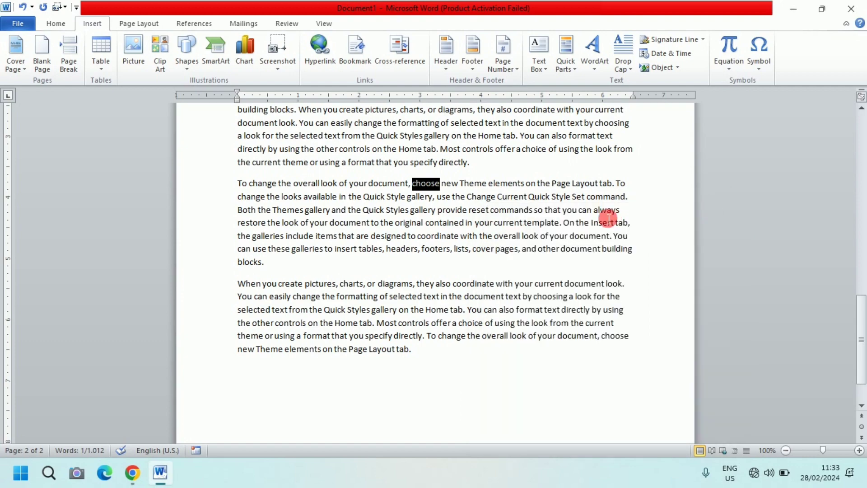
# - Insert page breaks before the paragraphs starting with "Most controls offer" and "You can use these galleries" in the first copy of the text
pyautogui.scroll(4, 459, 238)
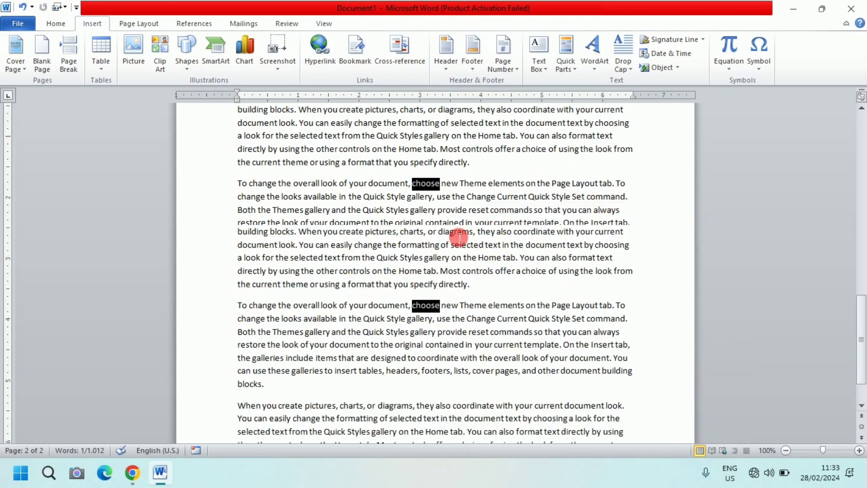
pyautogui.scroll(5, 459, 238)
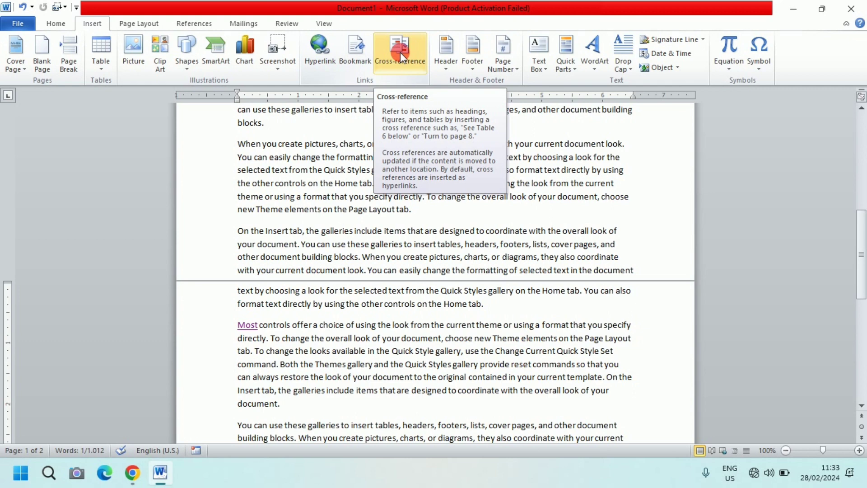
pyautogui.scroll(-3, 418, 280)
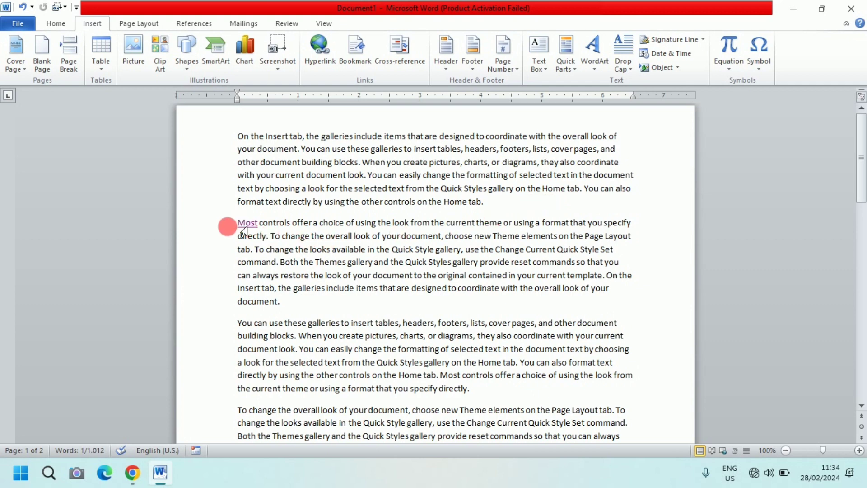
pyautogui.click(227, 226)
pyautogui.click(229, 222)
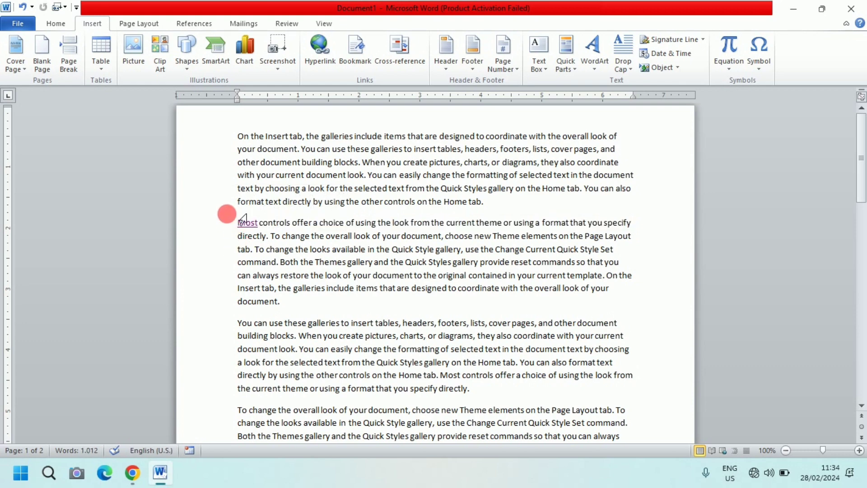
pyautogui.click(71, 58)
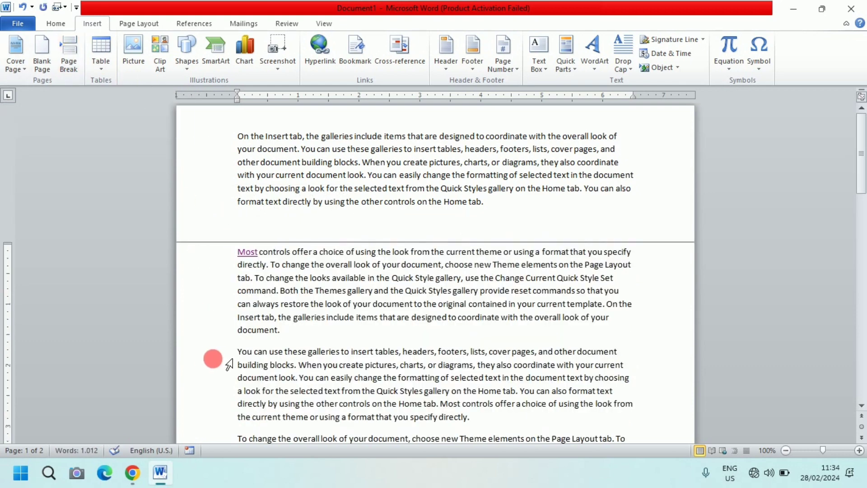
pyautogui.click(232, 352)
pyautogui.click(67, 58)
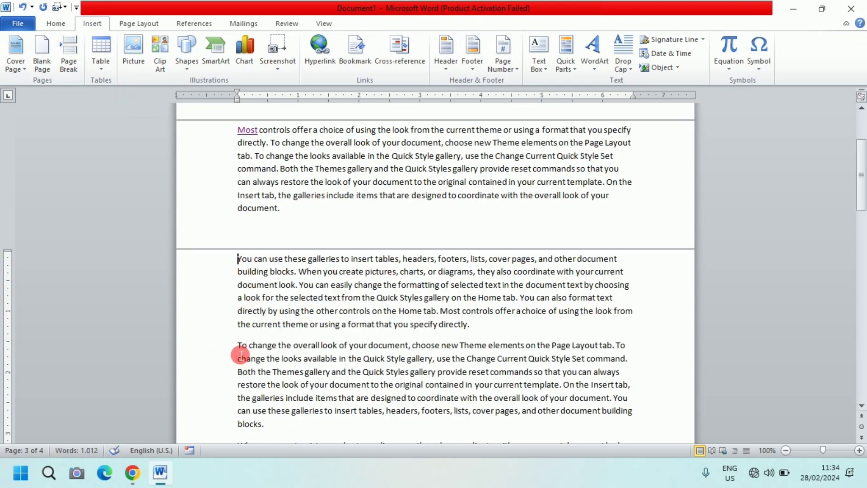
# - Insert page breaks before the first "To change the overall look" paragraph and before "change the looks available" in its second copy
pyautogui.click(239, 351)
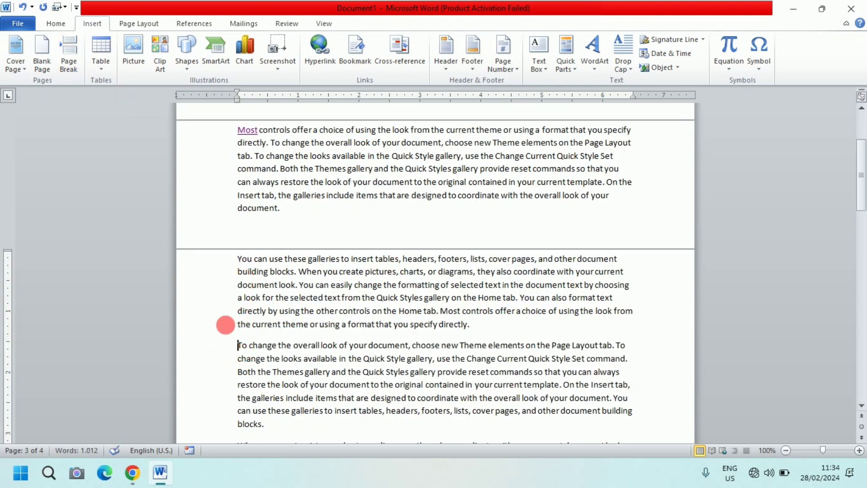
pyautogui.click(75, 54)
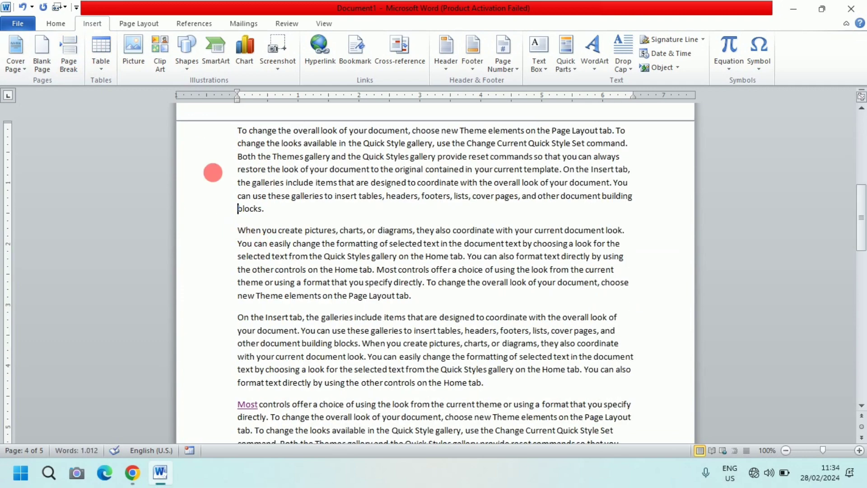
pyautogui.hotkey('ctrl', 'z')
pyautogui.click(69, 54)
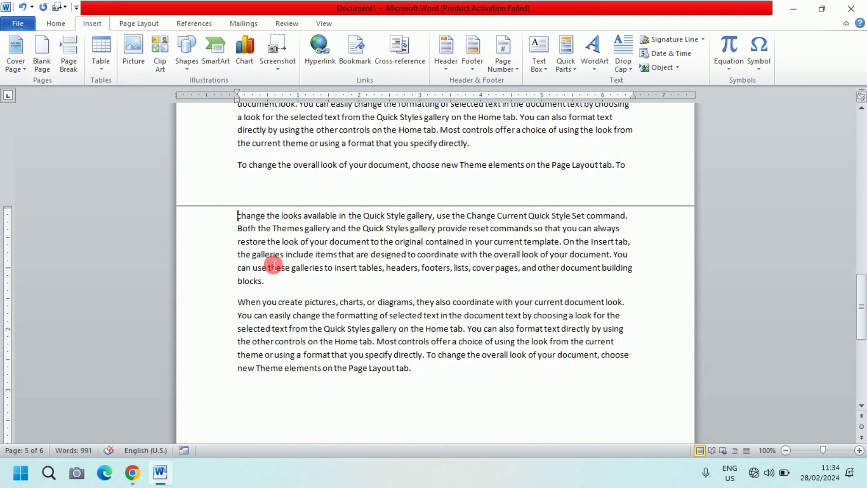
pyautogui.scroll(15, 274, 265)
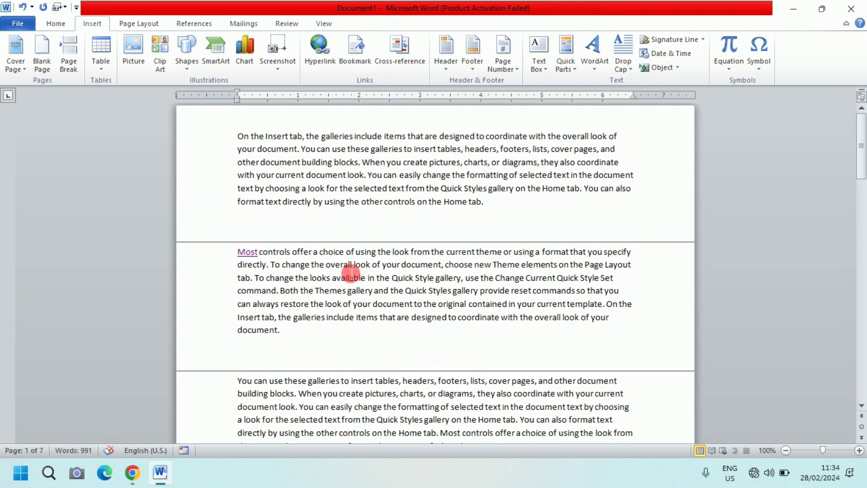
# - Insert a blank page at the start of the document and add the line "Chapter 1" above the "On the Insert tab" paragraph
pyautogui.click(240, 133)
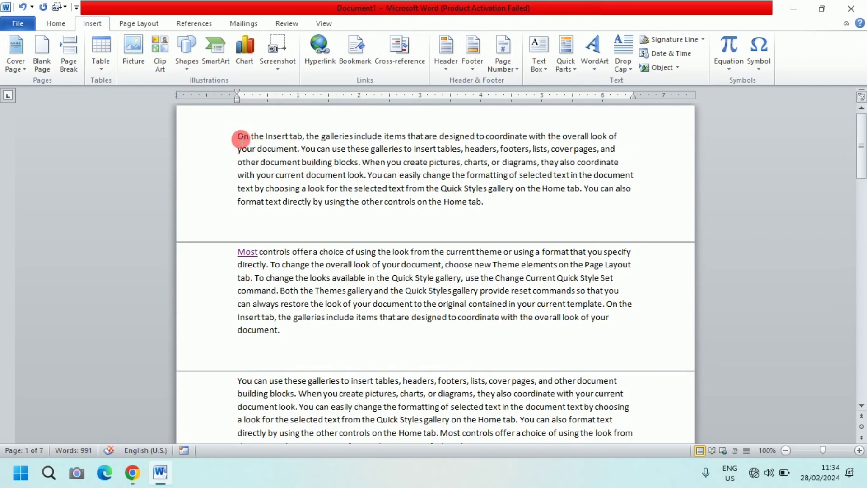
pyautogui.click(37, 67)
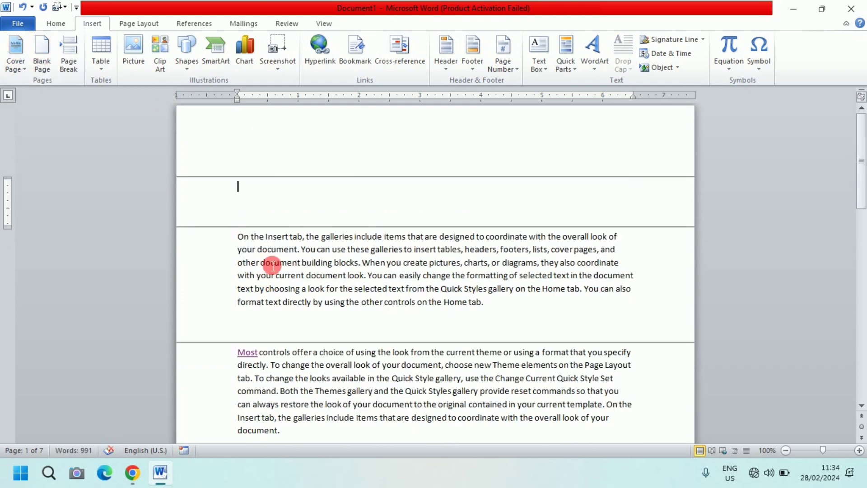
pyautogui.click(237, 243)
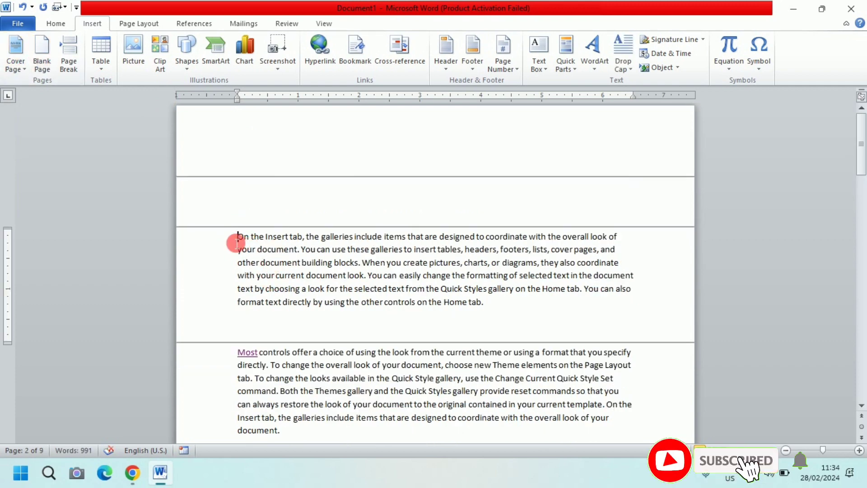
pyautogui.press('Return')
pyautogui.press('Up')
pyautogui.write('chapt')
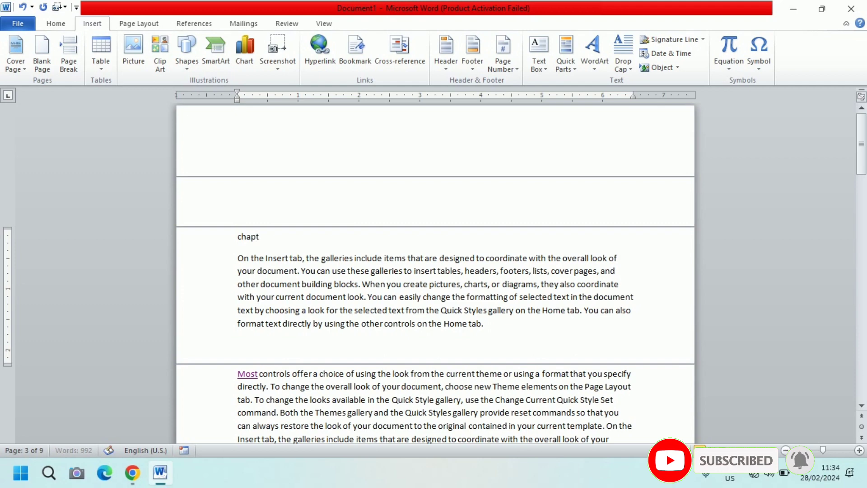
pyautogui.write('er 1')
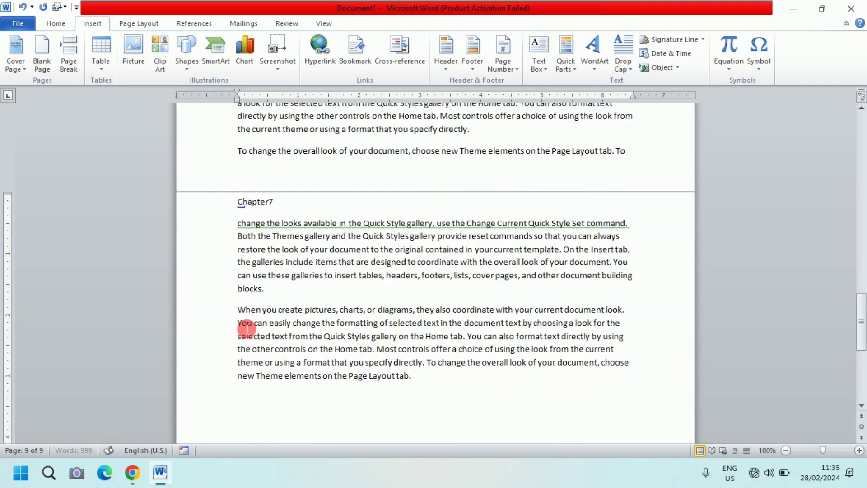
# - Apply the Heading 1 style to all seven chapter title lines, Chapter 1 through Chapter 7
pyautogui.scroll(-3, 247, 329)
pyautogui.scroll(-3, 247, 329)
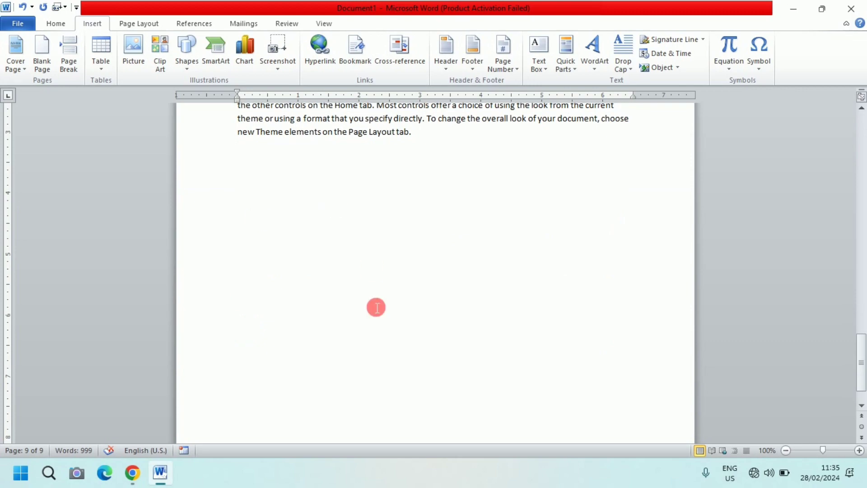
pyautogui.scroll(3, 375, 306)
pyautogui.scroll(6, 376, 307)
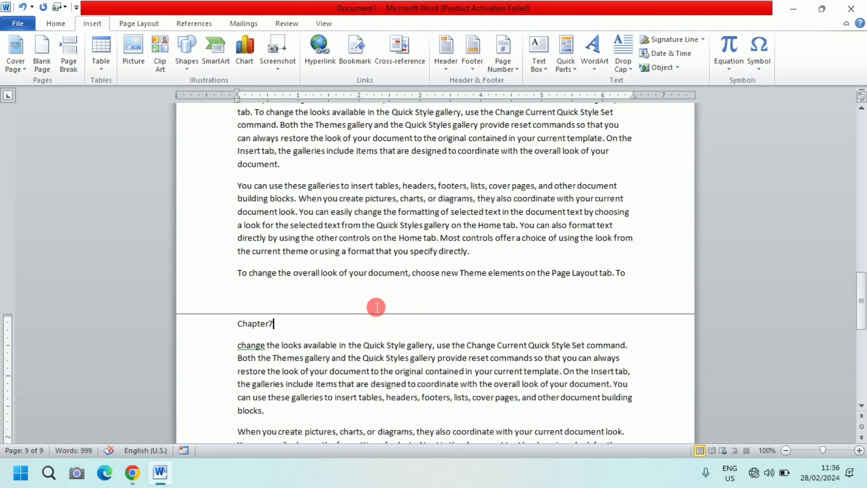
pyautogui.scroll(20, 376, 307)
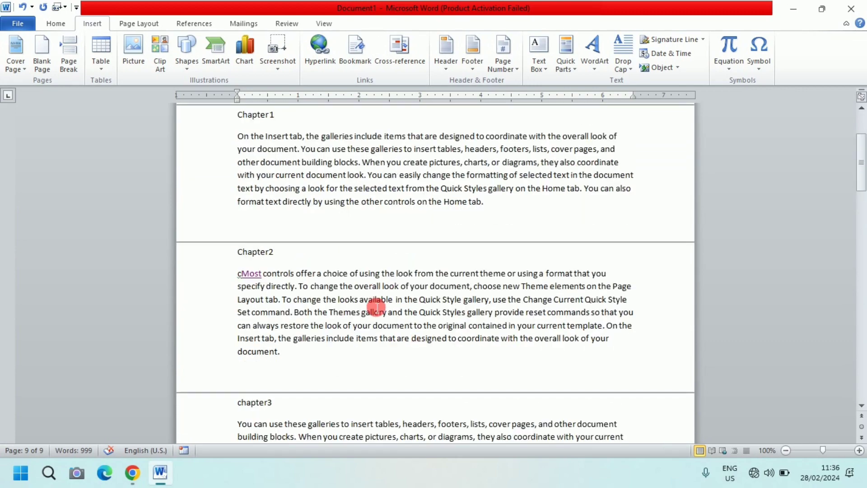
pyautogui.scroll(3, 370, 304)
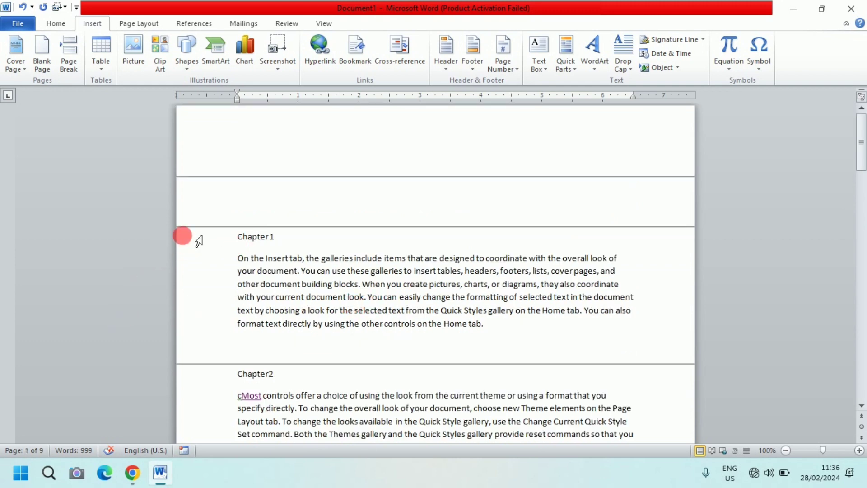
pyautogui.click(223, 243)
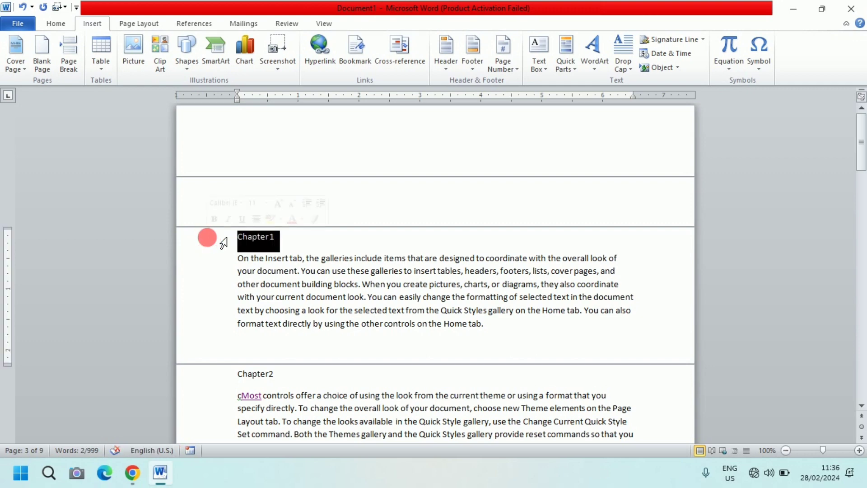
pyautogui.keyDown('ctrl'); pyautogui.click(229, 381); pyautogui.keyUp('ctrl')
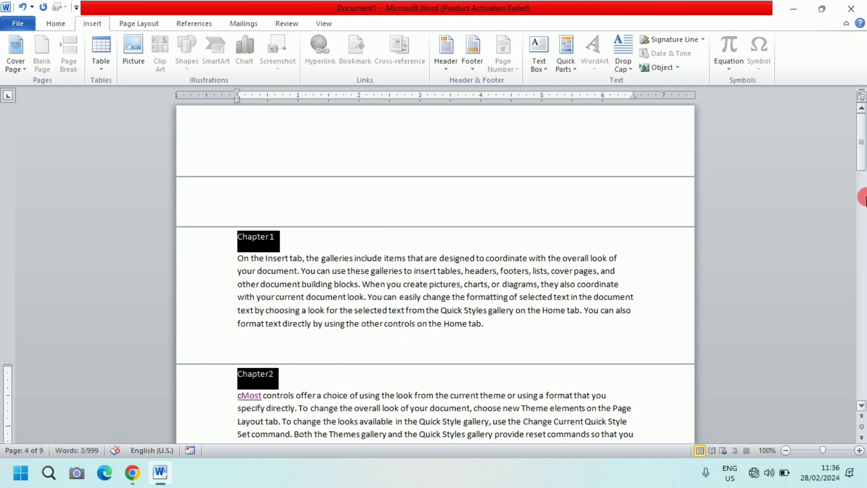
pyautogui.moveTo(862, 151); pyautogui.dragTo(862, 195)
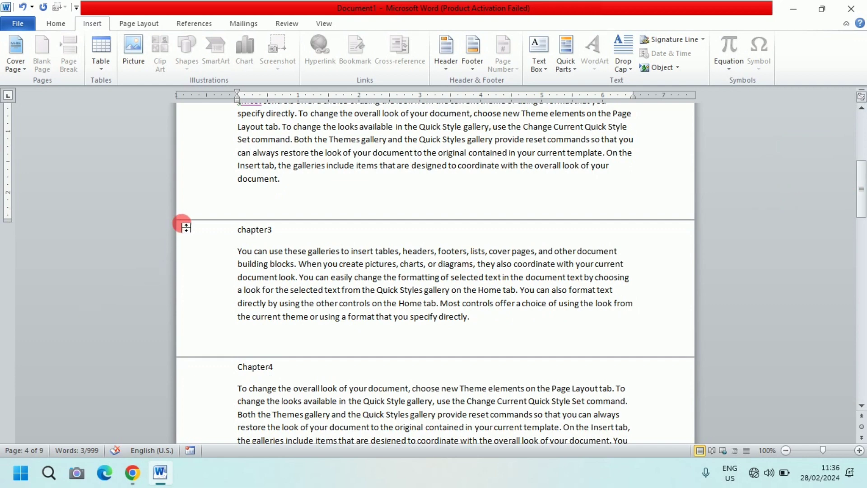
pyautogui.click(204, 242)
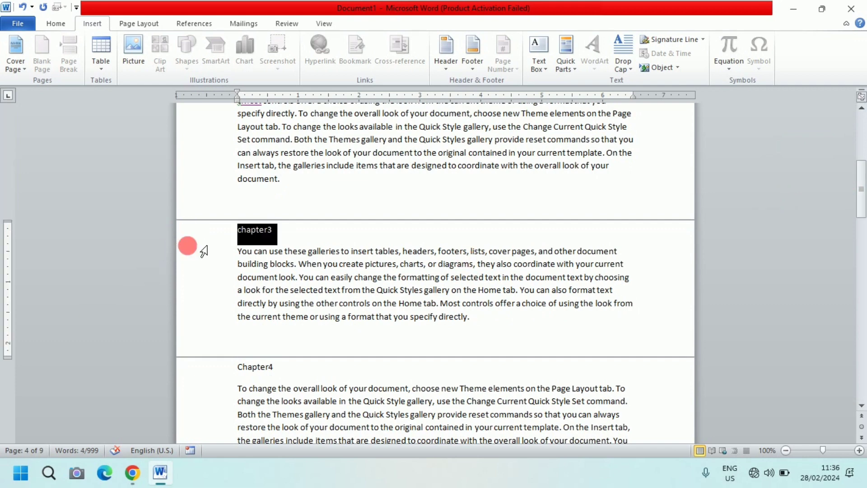
pyautogui.keyDown('ctrl'); pyautogui.click(222, 372); pyautogui.keyUp('ctrl')
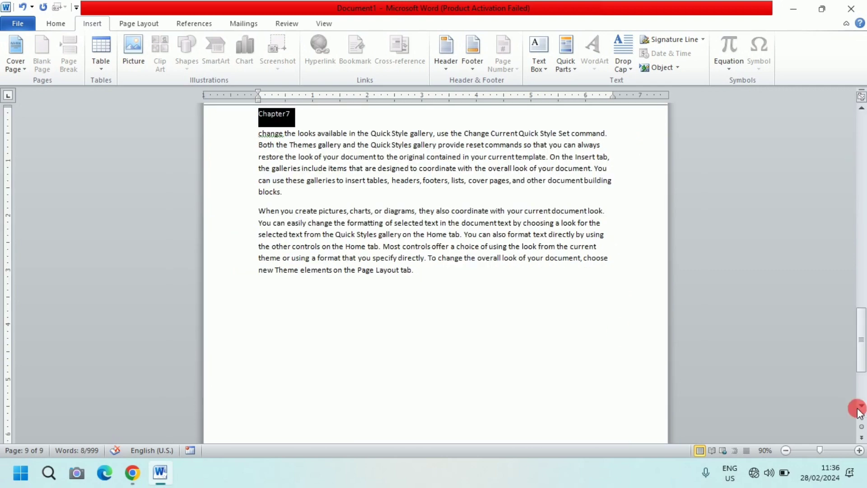
pyautogui.click(859, 450)
pyautogui.click(861, 334)
pyautogui.moveTo(861, 334); pyautogui.dragTo(763, 112)
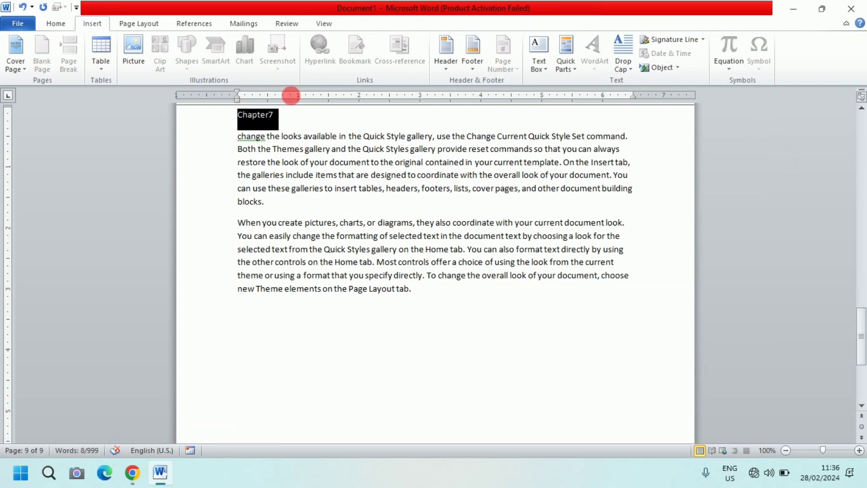
pyautogui.click(59, 23)
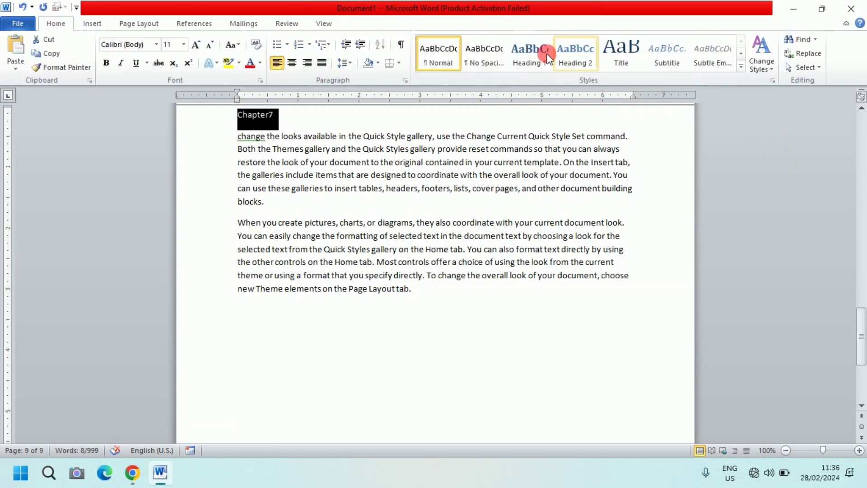
pyautogui.click(530, 58)
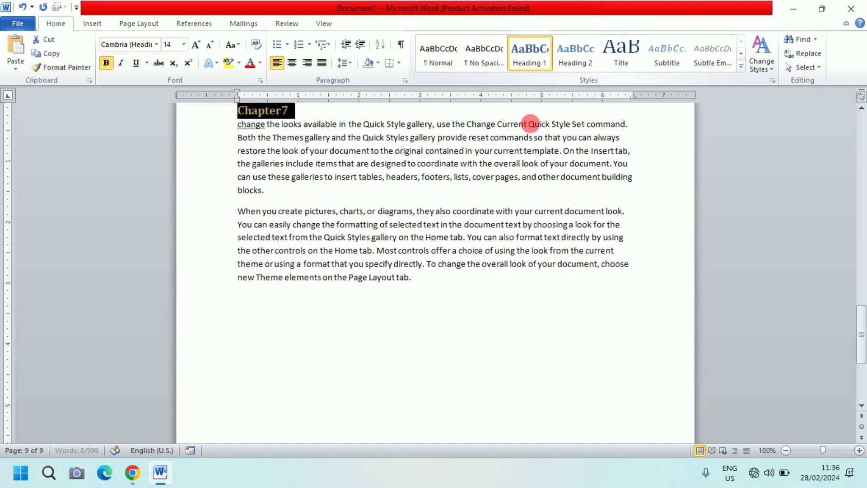
pyautogui.scroll(6, 533, 273)
pyautogui.scroll(20, 533, 272)
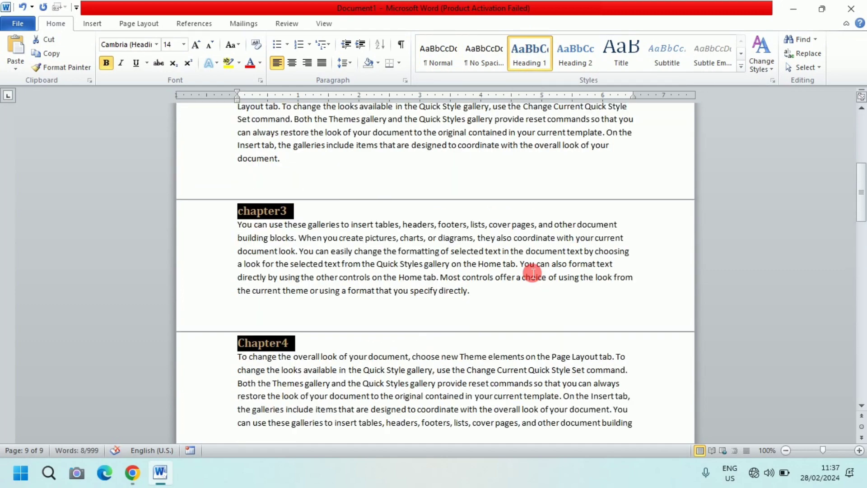
pyautogui.click(506, 257)
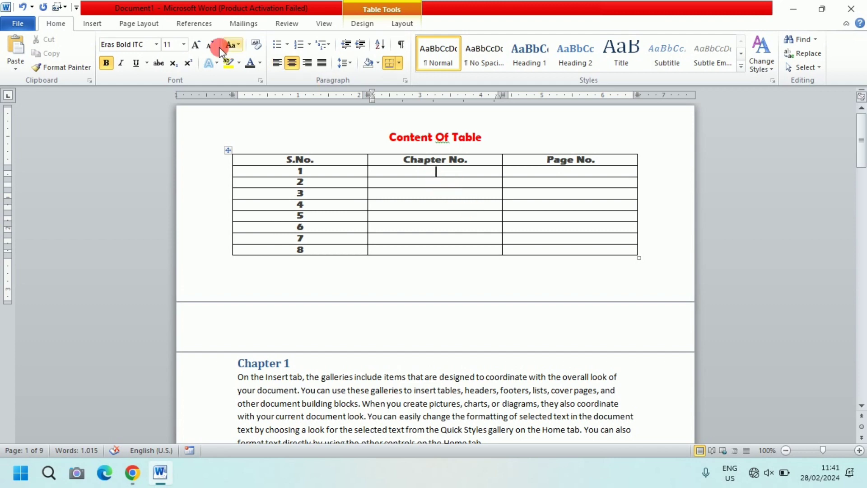
# - Insert a hyperlinked cross-reference to the Chapter 1 heading text in the Chapter No. cell of row 1
pyautogui.click(494, 172)
pyautogui.click(213, 25)
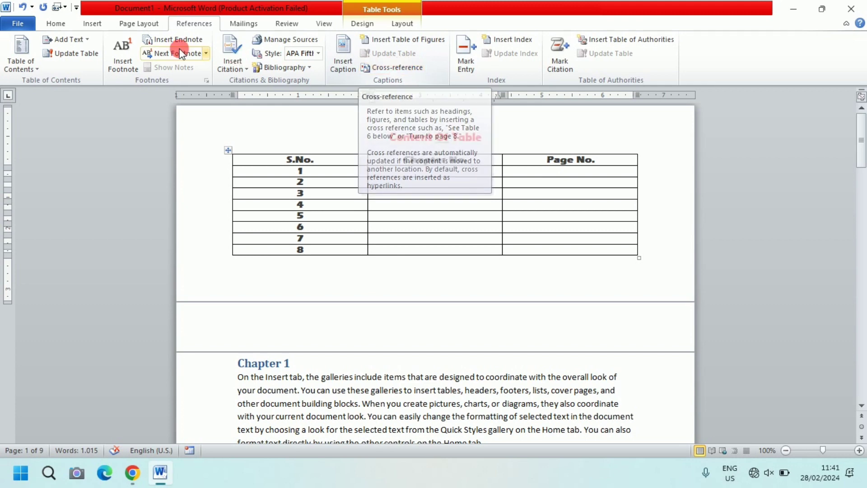
pyautogui.click(91, 26)
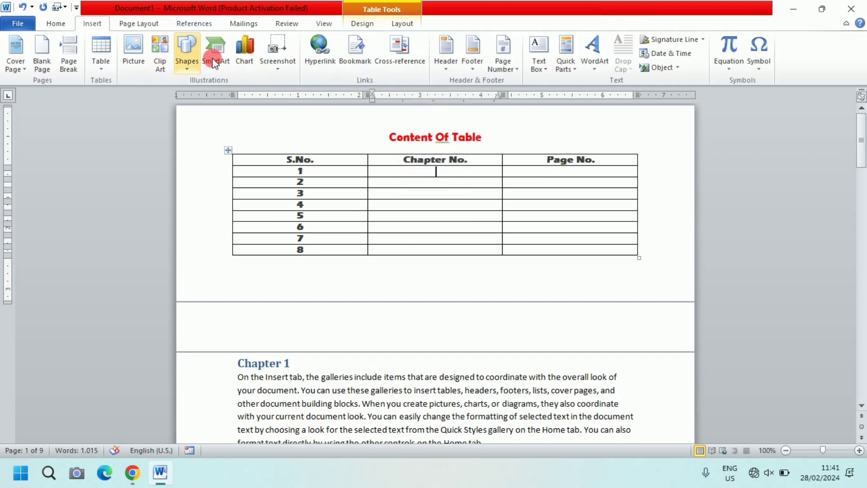
pyautogui.click(413, 55)
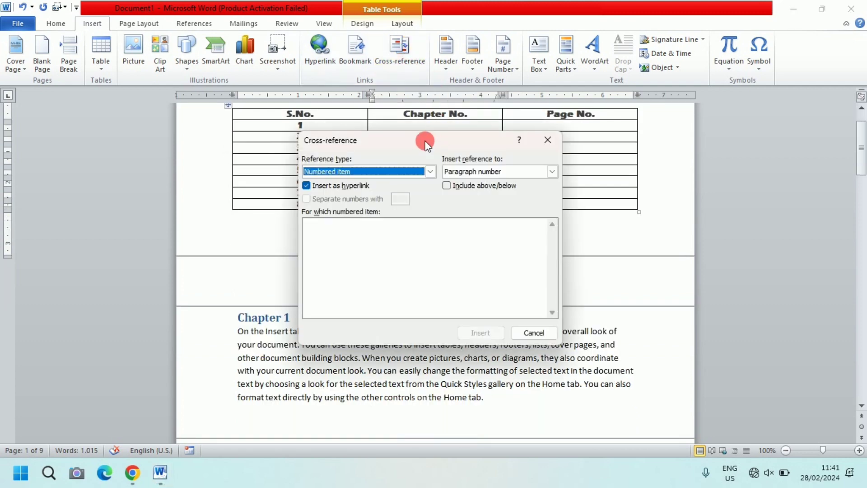
pyautogui.moveTo(421, 136); pyautogui.dragTo(588, 222)
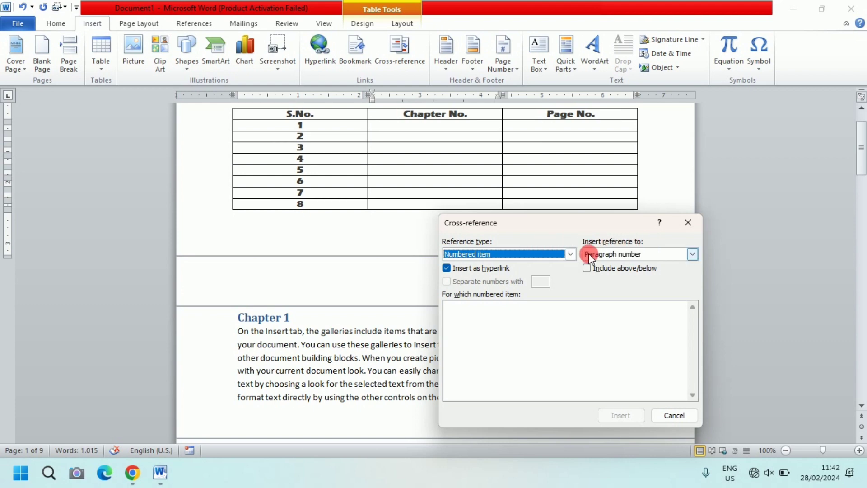
pyautogui.click(572, 255)
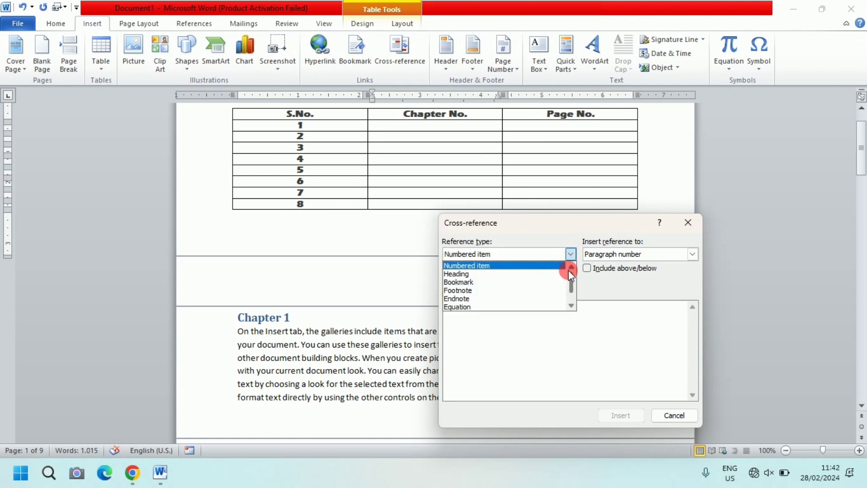
pyautogui.moveTo(571, 281)
pyautogui.mouseDown()
pyautogui.moveTo(573, 310)
pyautogui.moveTo(571, 265)
pyautogui.mouseUp()
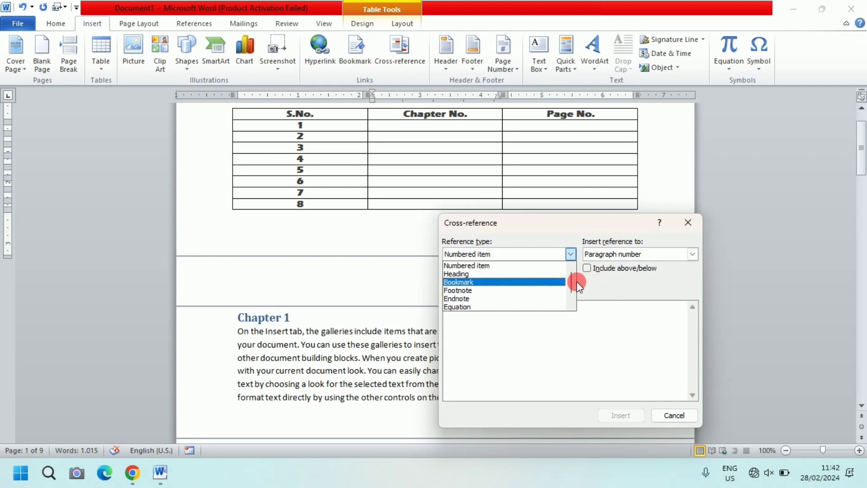
pyautogui.moveTo(575, 287); pyautogui.dragTo(572, 290)
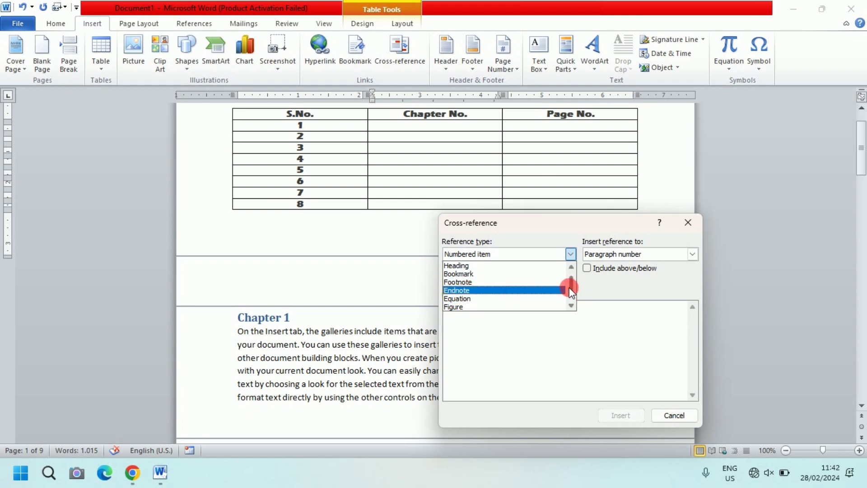
pyautogui.moveTo(571, 291); pyautogui.dragTo(569, 270)
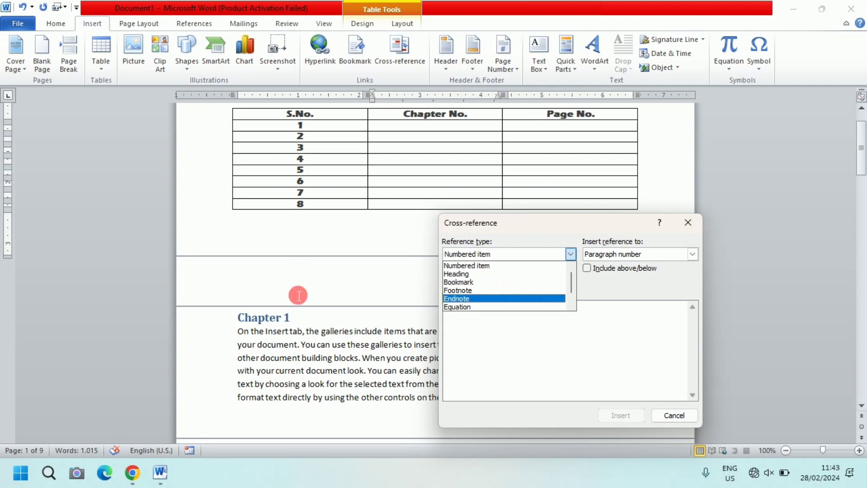
pyautogui.click(460, 274)
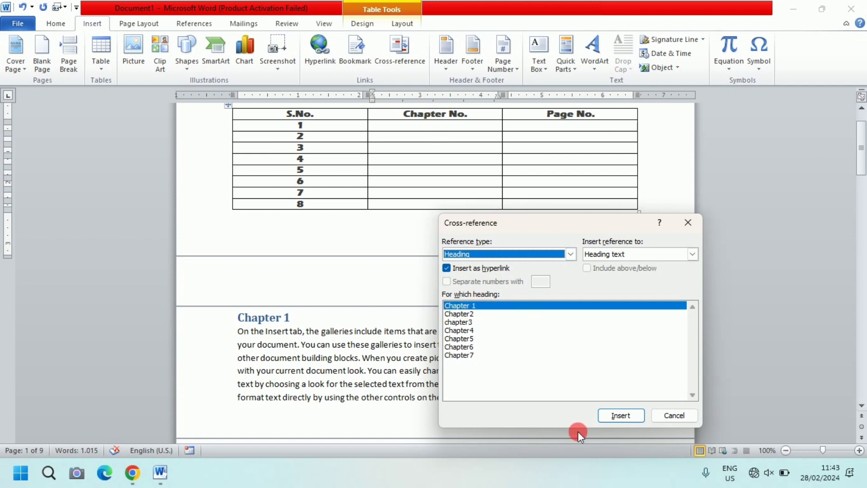
pyautogui.click(619, 415)
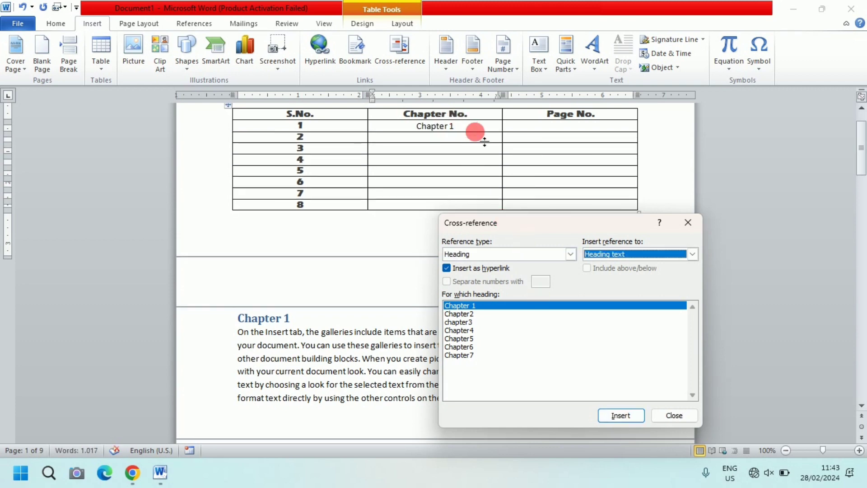
pyautogui.click(675, 415)
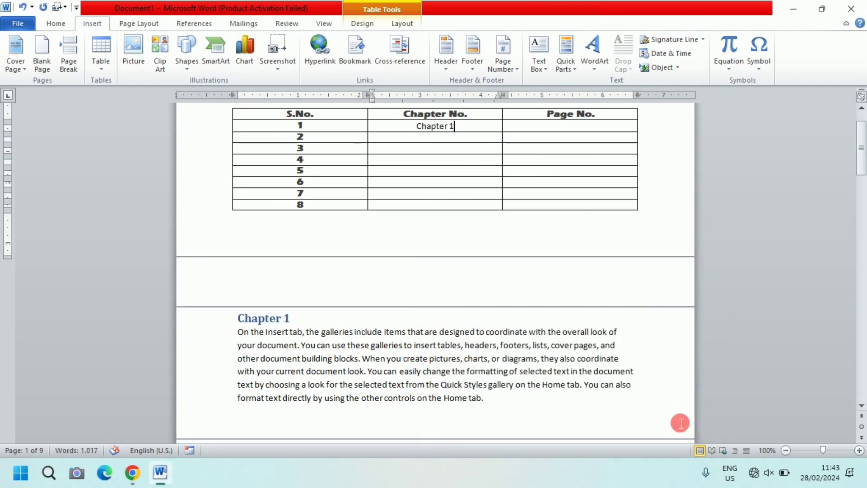
# - Insert a hyperlinked cross-reference to the Chapter 1 heading's page number in the Page No. cell of row 1
pyautogui.click(571, 128)
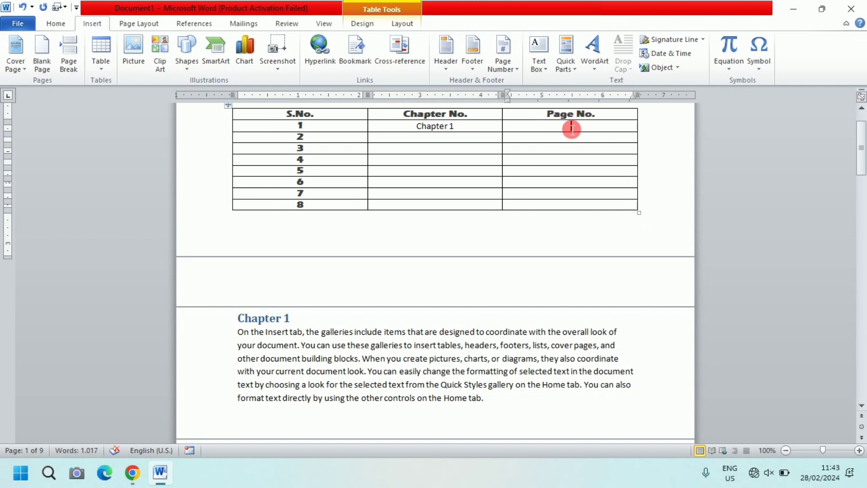
pyautogui.click(410, 57)
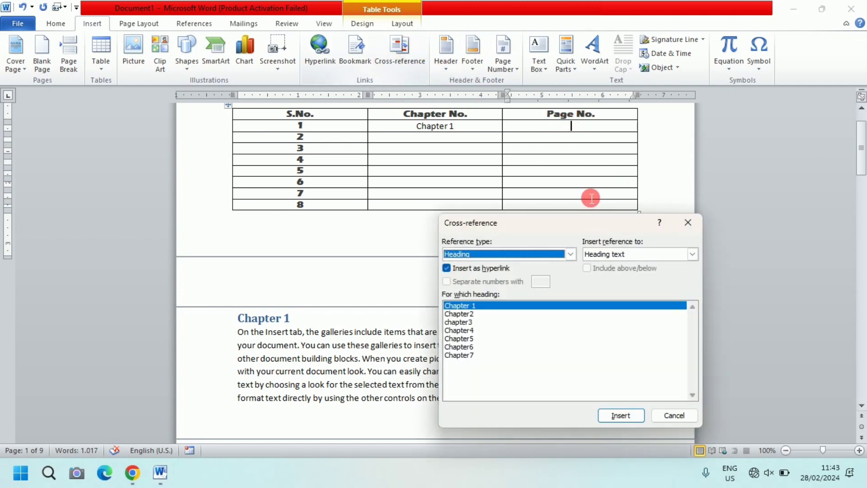
pyautogui.click(694, 254)
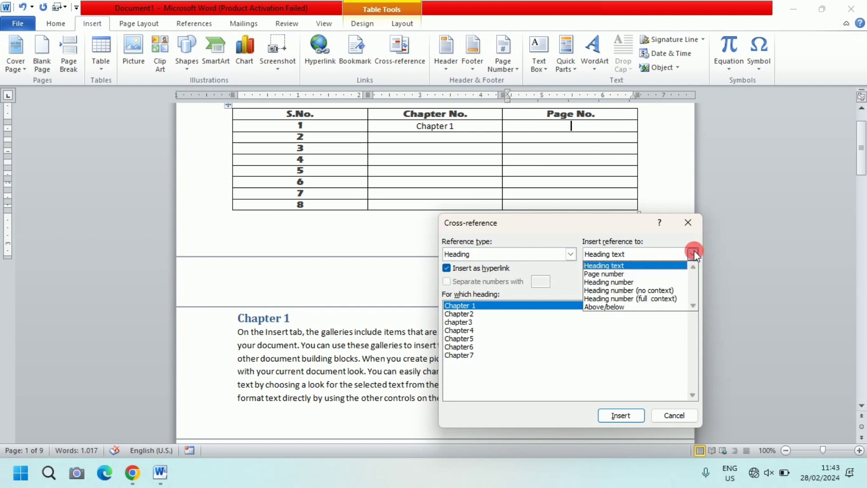
pyautogui.click(595, 273)
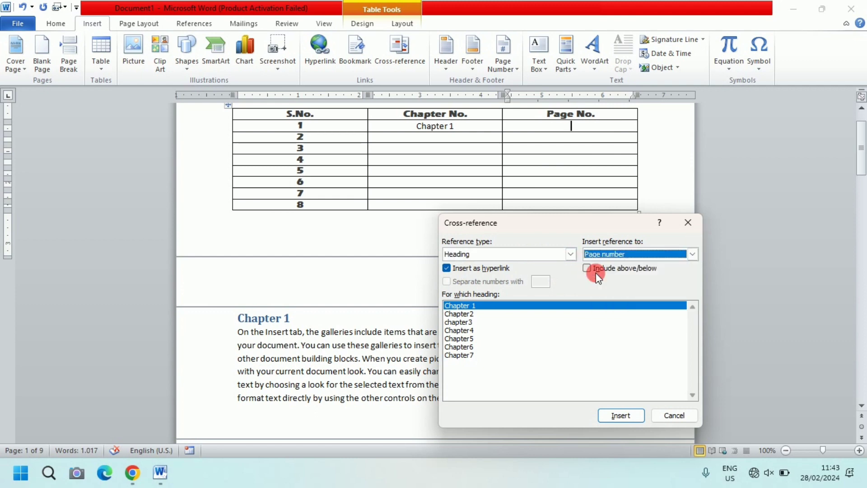
pyautogui.click(619, 416)
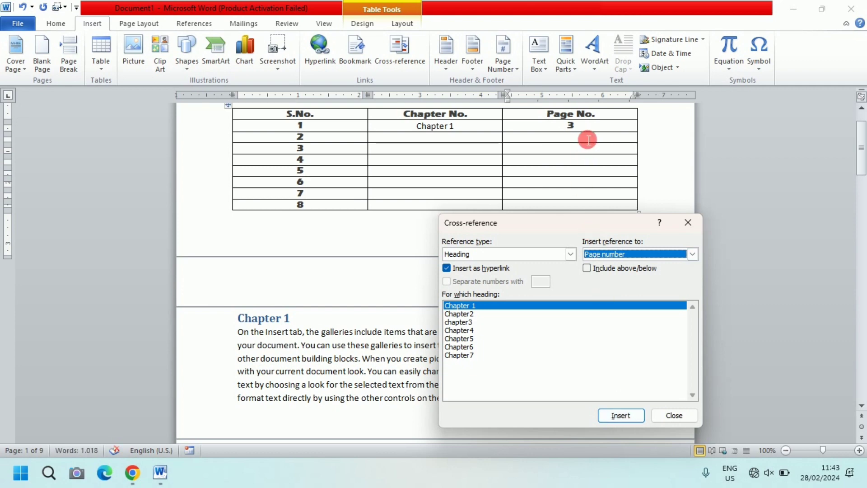
# - Close the Cross-reference dialog and place the cursor in the paragraph under the Chapter 1 heading
pyautogui.click(679, 414)
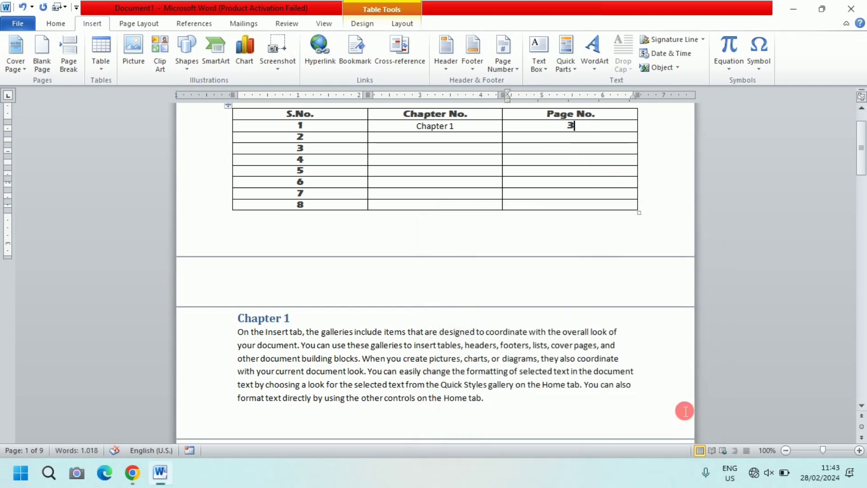
pyautogui.scroll(1, 590, 180)
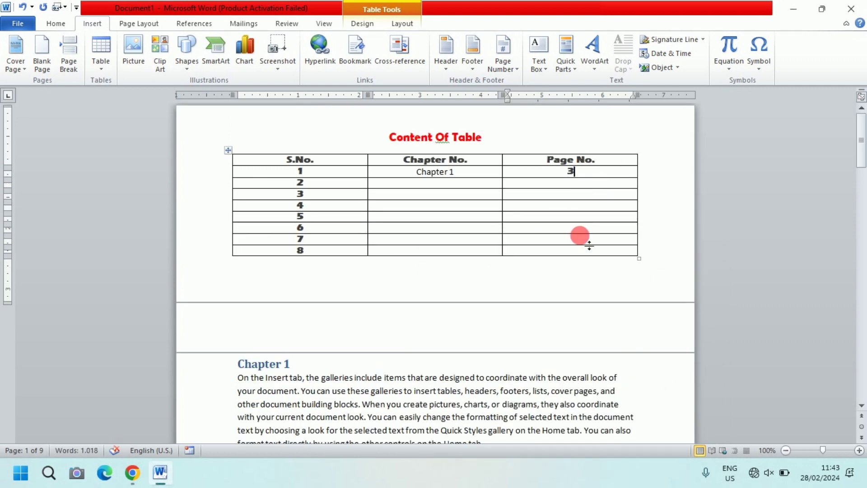
pyautogui.click(573, 325)
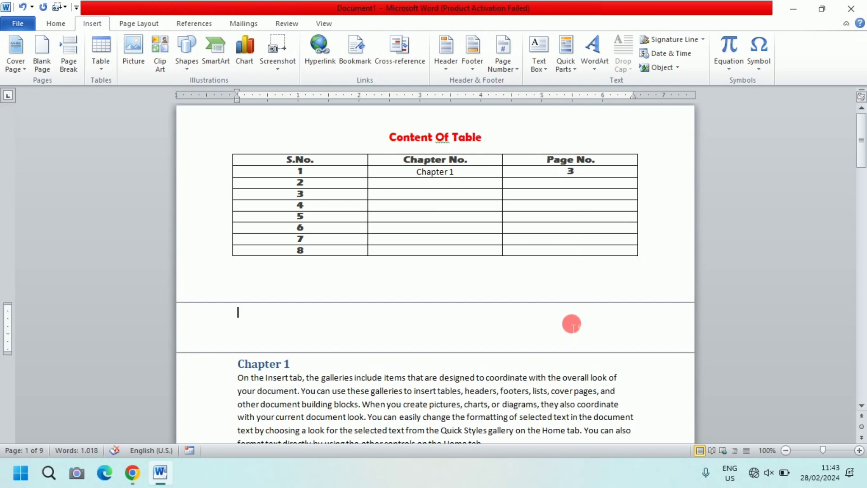
pyautogui.click(578, 382)
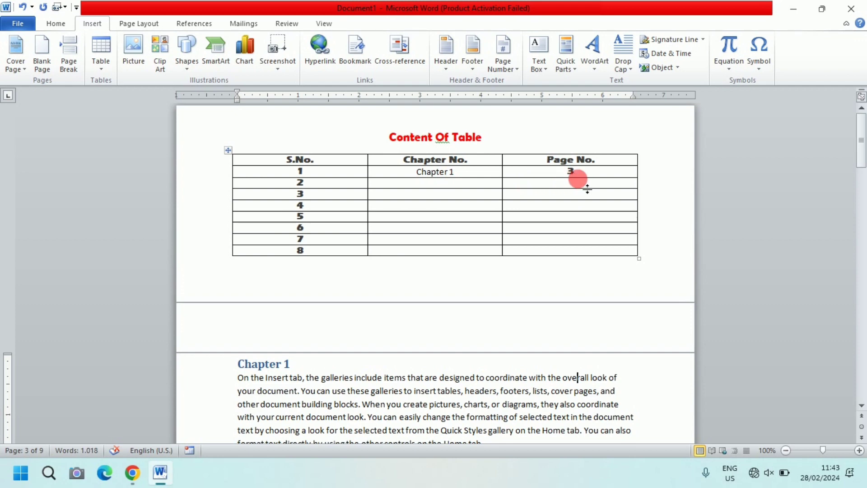
# - Insert a hyperlinked cross-reference to the Chapter2 heading text in the Chapter No. cell of row 2
pyautogui.click(459, 188)
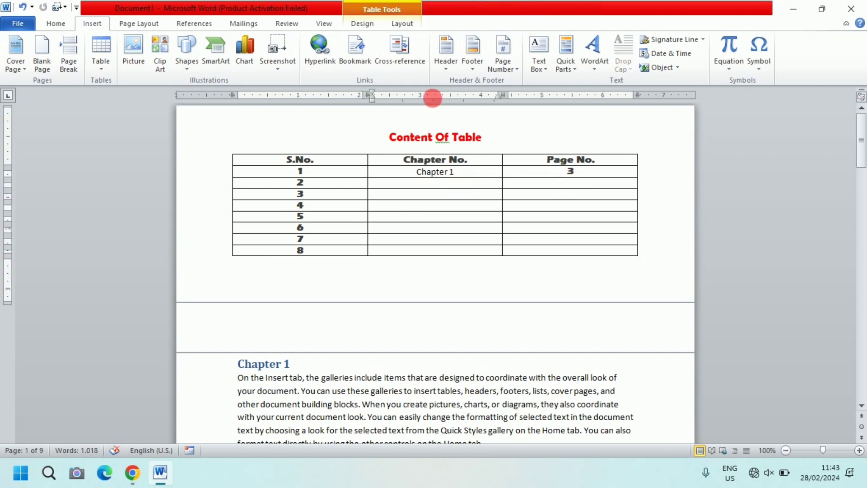
pyautogui.click(404, 56)
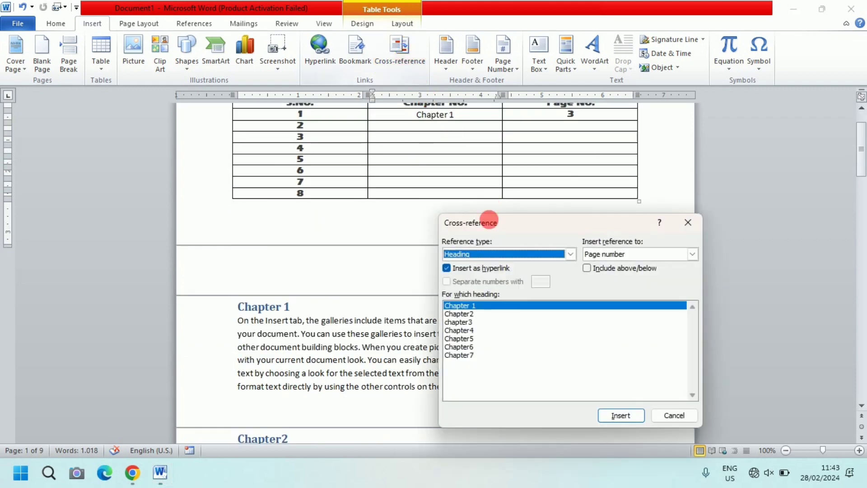
pyautogui.click(455, 313)
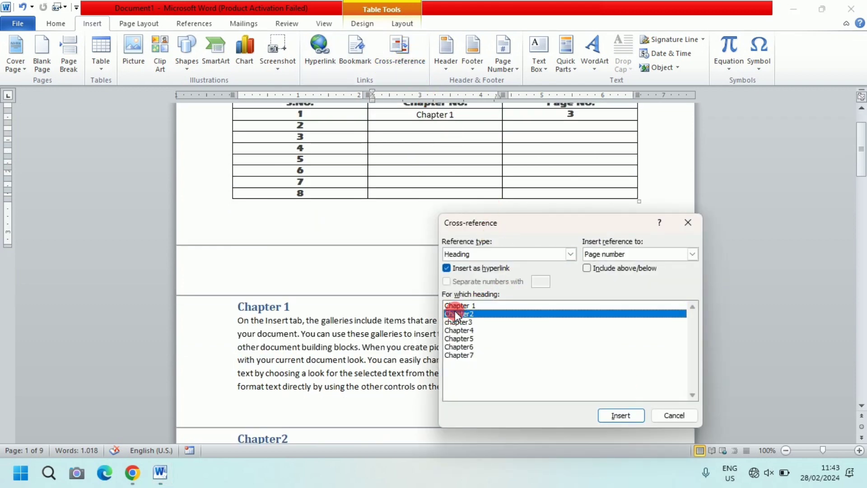
pyautogui.click(692, 255)
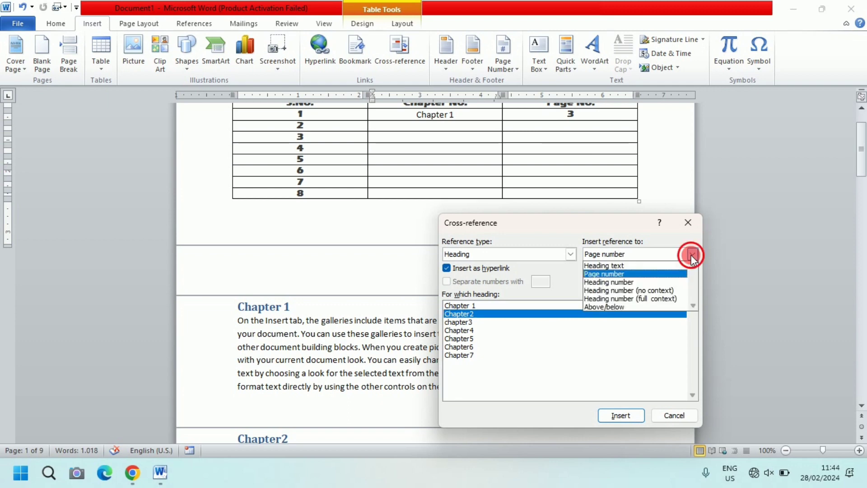
pyautogui.click(604, 265)
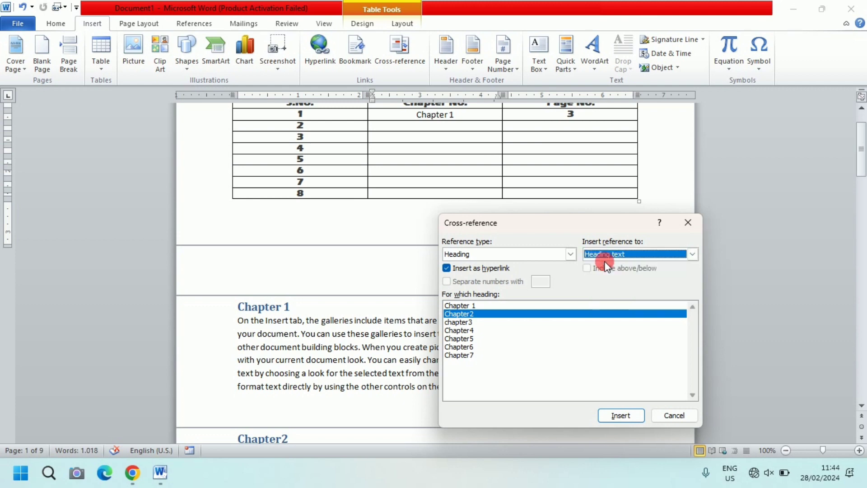
pyautogui.click(625, 413)
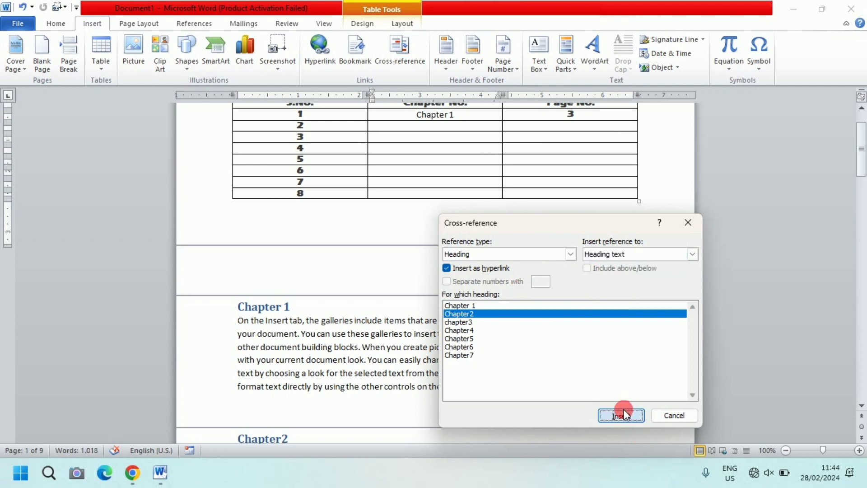
pyautogui.click(677, 416)
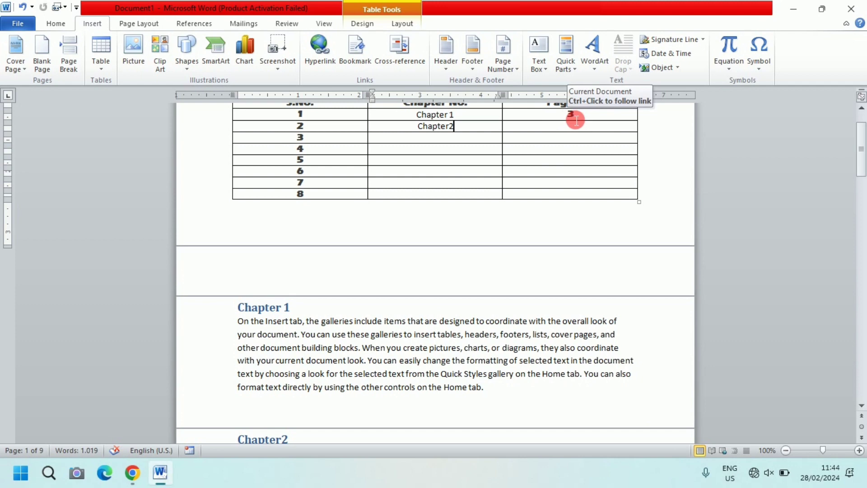
# - Insert a hyperlinked cross-reference to the Chapter 1 heading's page number in the Page No. cell of row 2
pyautogui.click(577, 127)
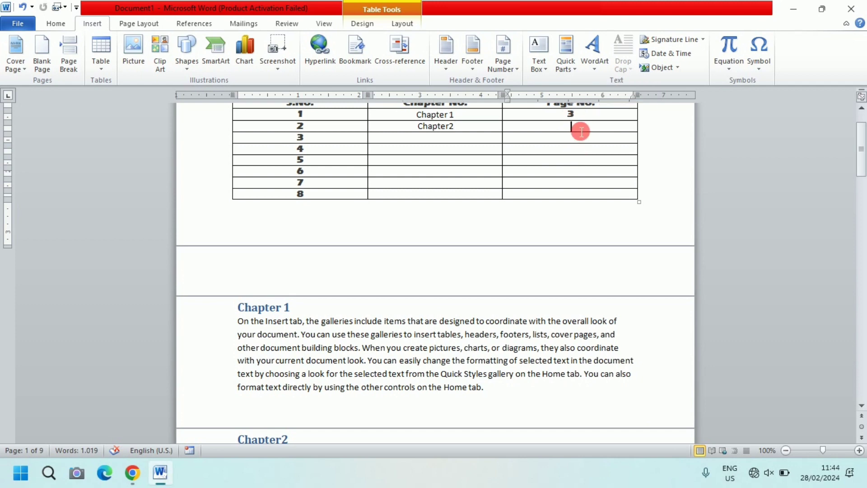
pyautogui.click(422, 55)
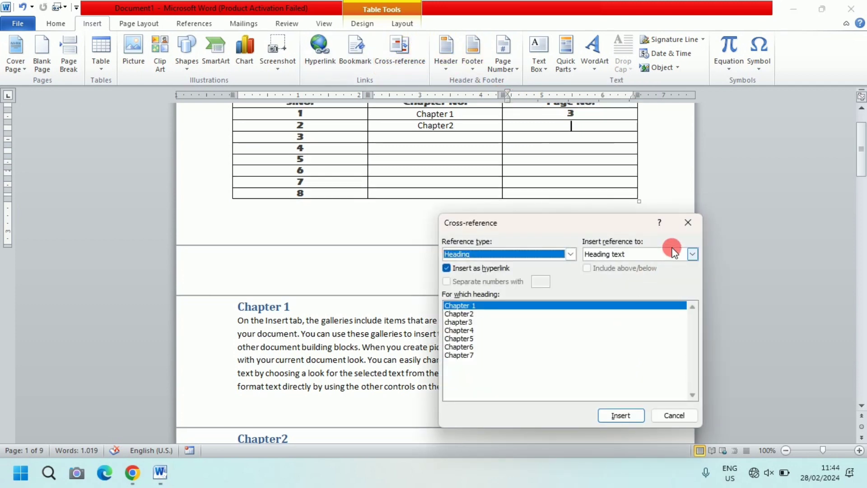
pyautogui.click(690, 254)
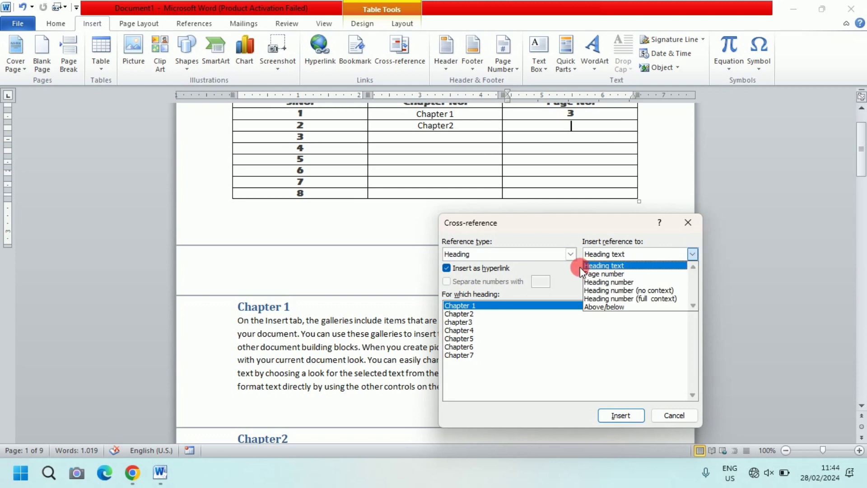
pyautogui.click(595, 273)
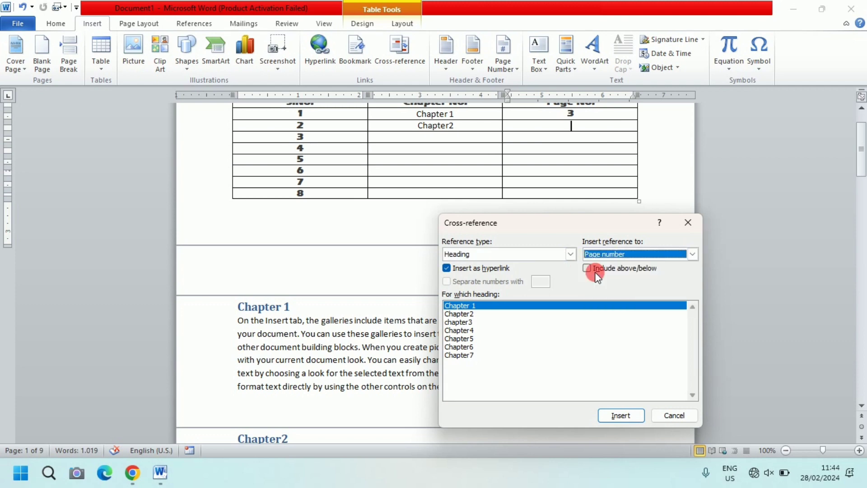
pyautogui.click(618, 415)
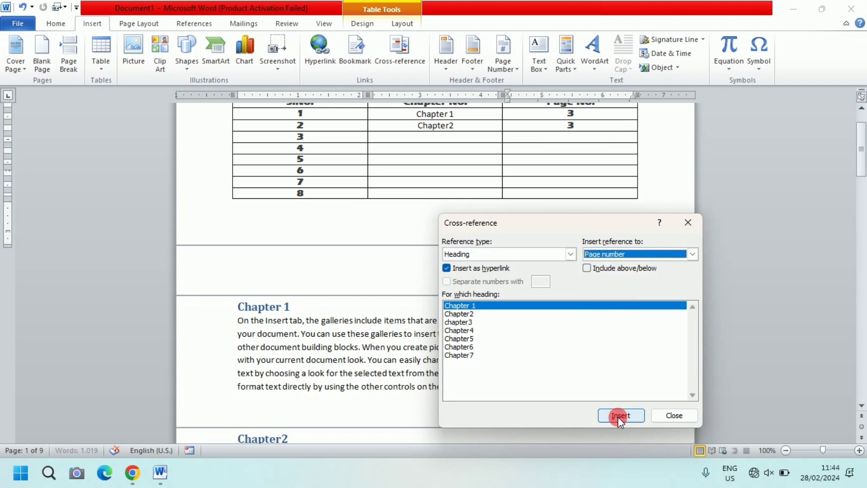
pyautogui.click(662, 424)
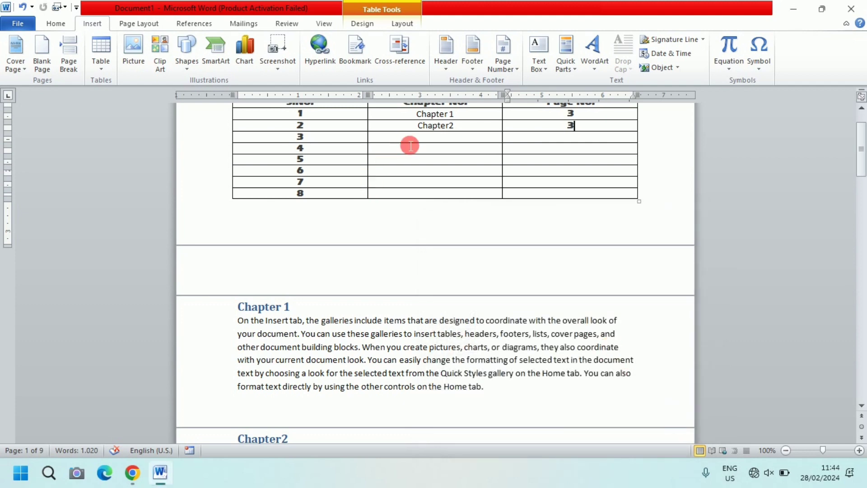
# - Insert a hyperlinked cross-reference to the chapter3 heading text in the Chapter No. cell of row 3
pyautogui.click(430, 138)
pyautogui.click(398, 64)
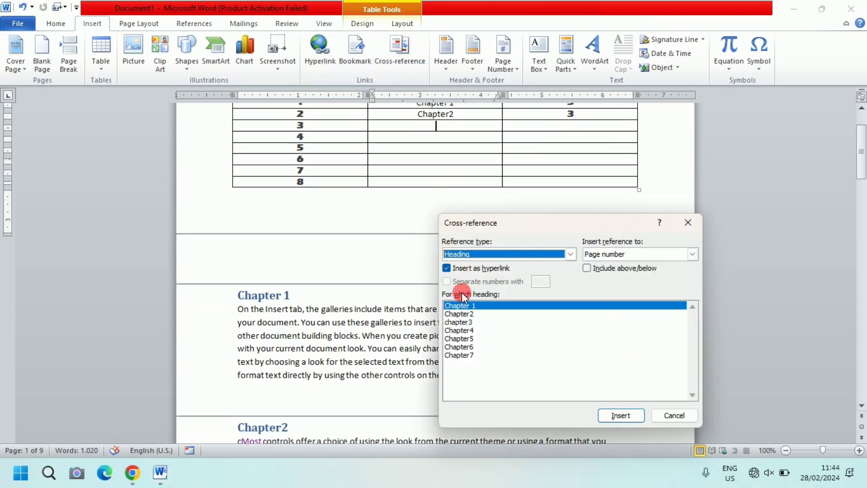
pyautogui.click(461, 322)
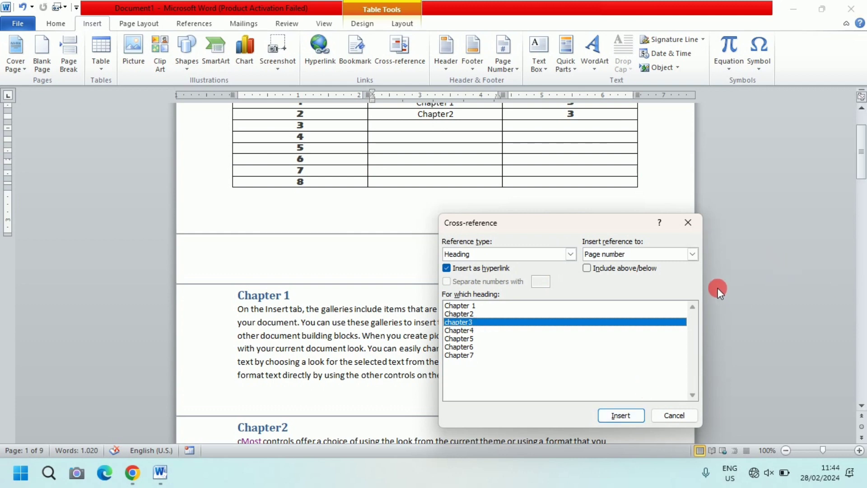
pyautogui.click(693, 253)
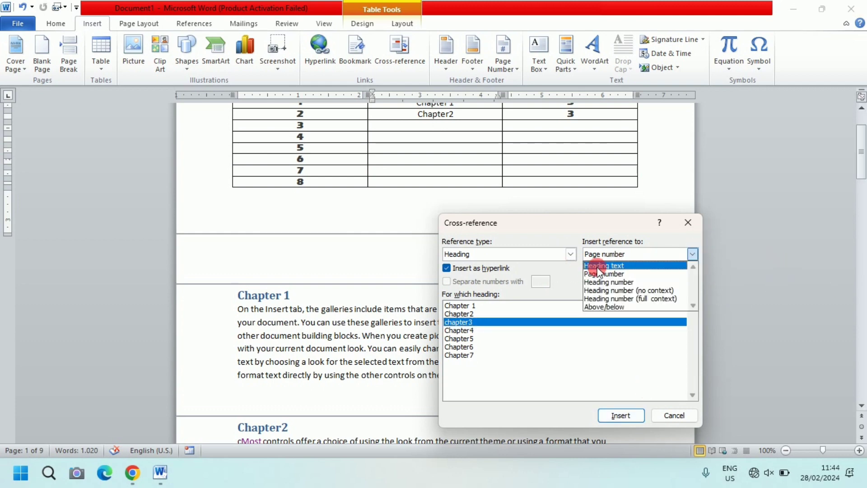
pyautogui.click(634, 266)
pyautogui.click(626, 415)
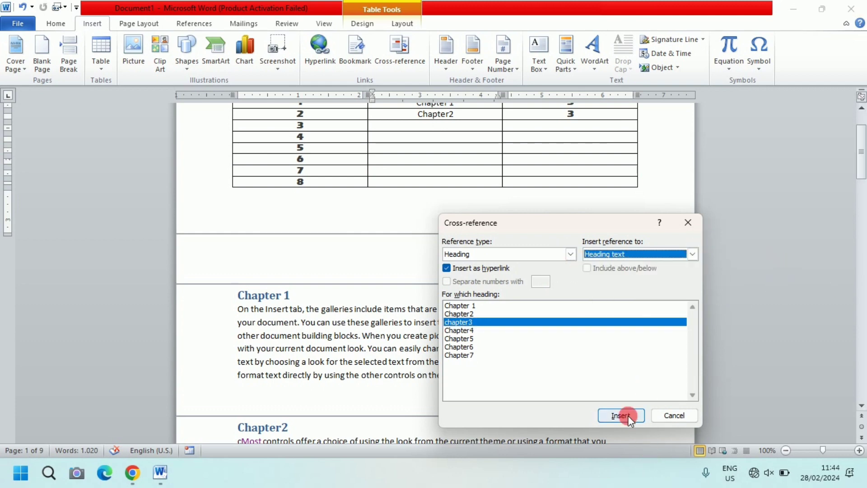
pyautogui.click(673, 415)
# - Insert a hyperlinked cross-reference to the chapter3 heading's page number in the Page No. cell of row 3
pyautogui.click(590, 127)
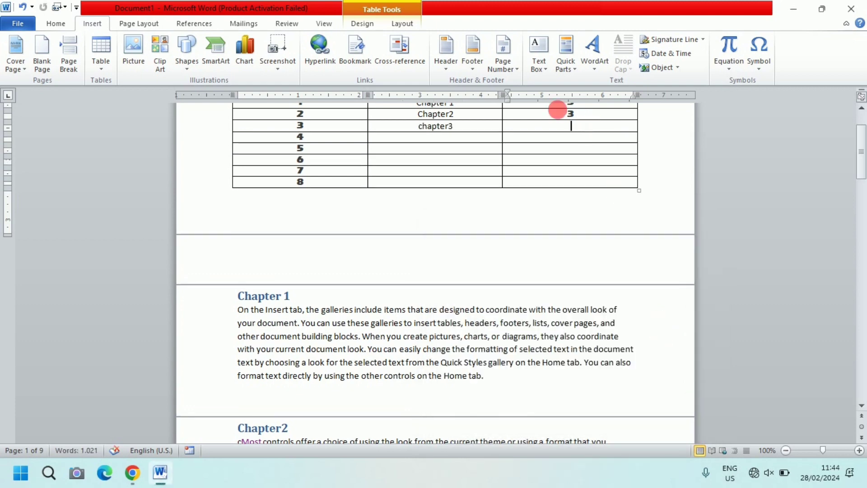
pyautogui.click(389, 61)
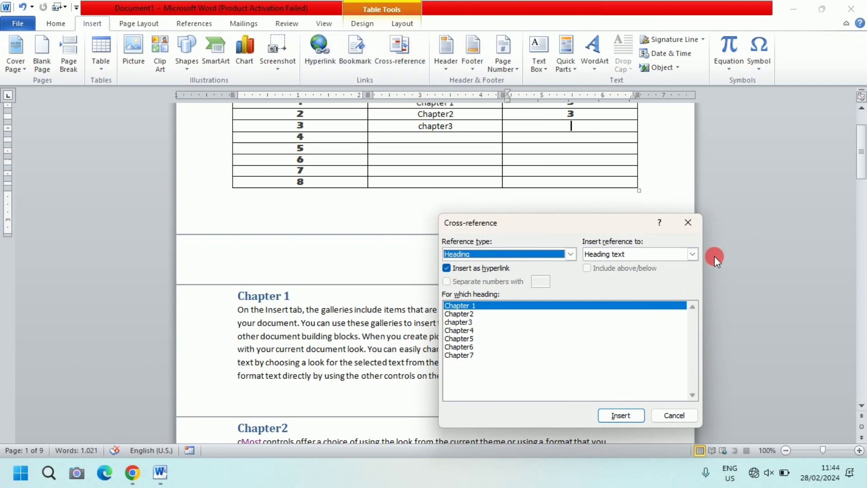
pyautogui.click(459, 330)
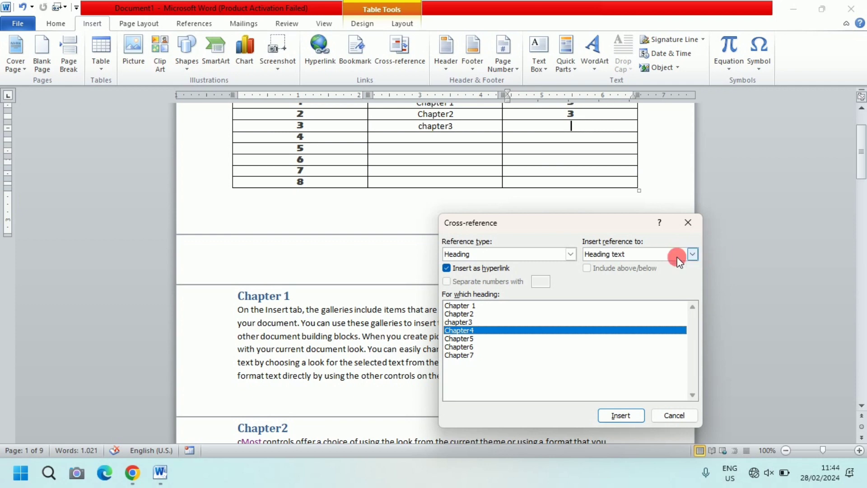
pyautogui.click(466, 321)
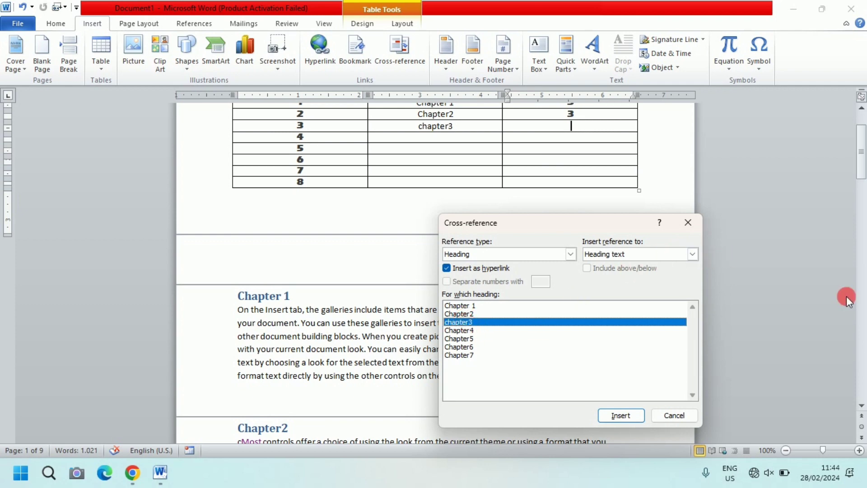
pyautogui.click(689, 255)
pyautogui.click(622, 270)
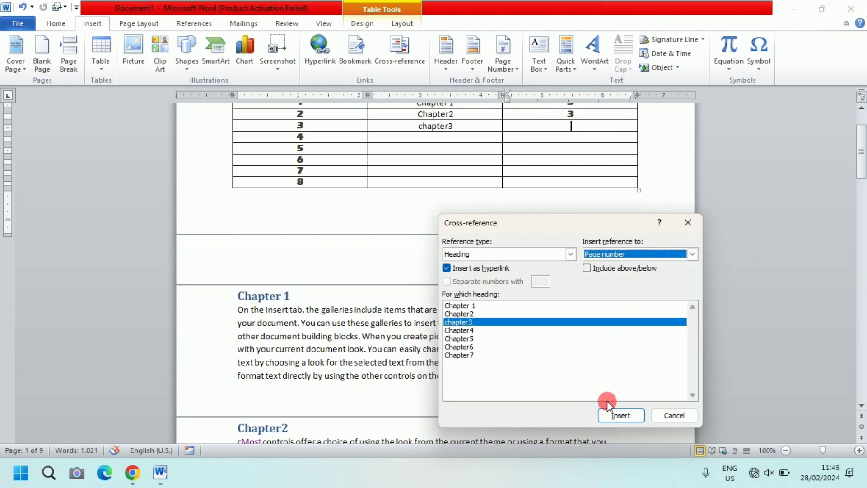
pyautogui.click(621, 416)
pyautogui.click(674, 414)
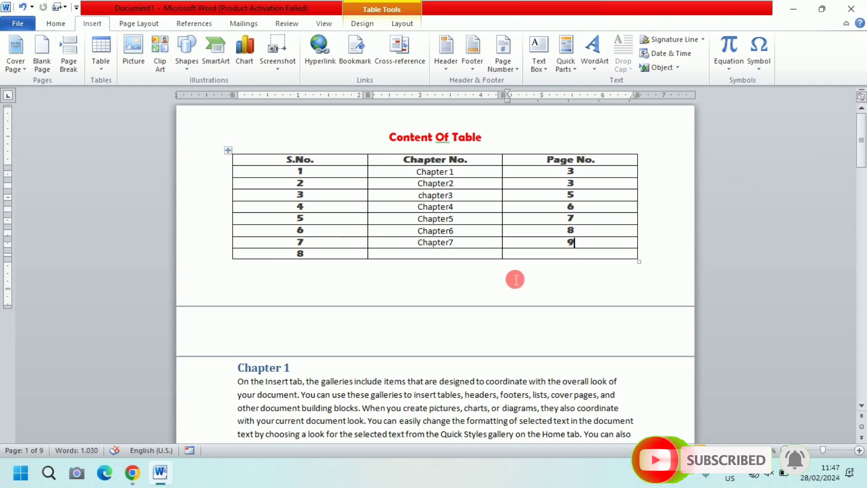
pyautogui.click(510, 276)
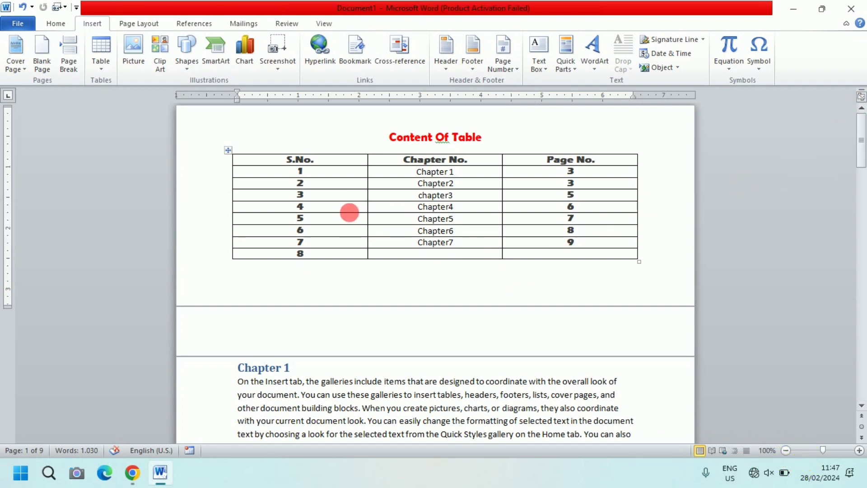